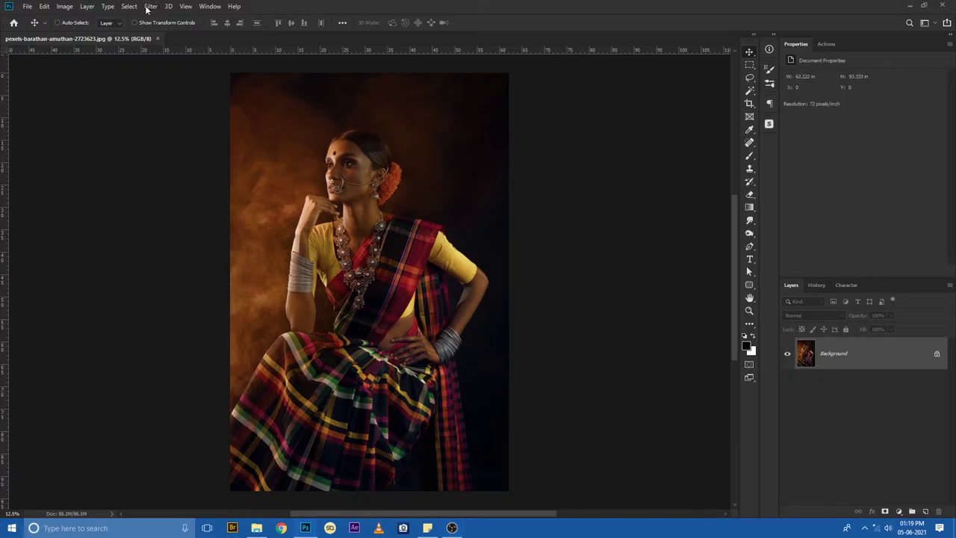
- Open the saree portrait in the Camera Raw Filter from the Filter menu
{"action": "left_click", "coordinate": [150, 7]}
{"action": "left_click", "coordinate": [182, 66]}
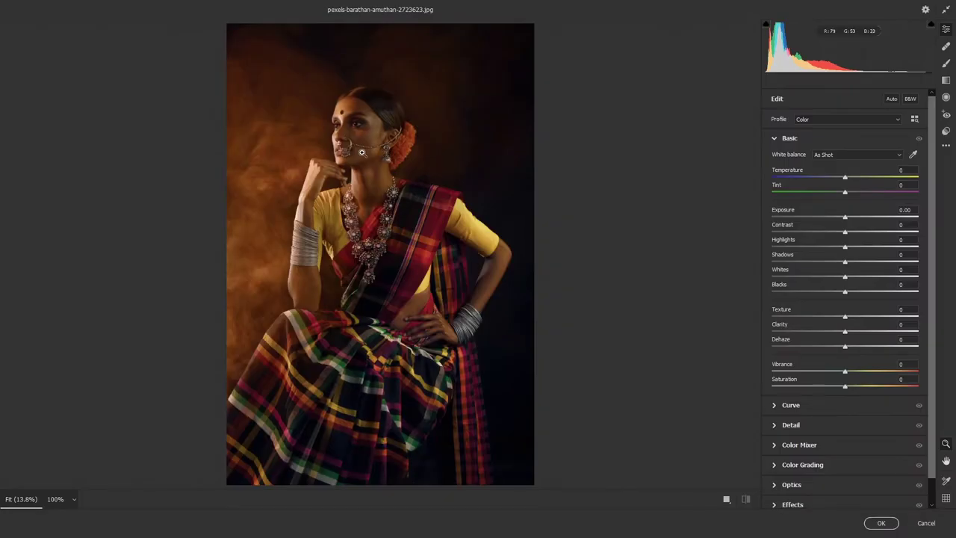
- Set Exposure +0.25, Contrast -9, Highlights -17, Shadows +32, Whites +23, Blacks slightly negative
{"action": "left_click_drag", "start_coordinate": [361, 152], "coordinate": [438, 160]}
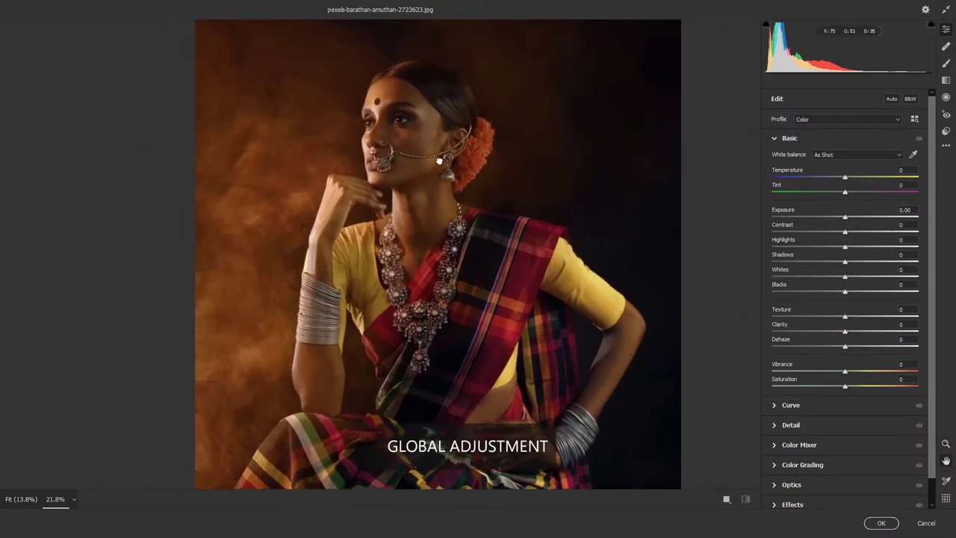
{"action": "mouse_move", "coordinate": [844, 216]}
{"action": "left_mouse_down"}
{"action": "mouse_move", "coordinate": [832, 246]}
{"action": "mouse_move", "coordinate": [861, 276]}
{"action": "mouse_move", "coordinate": [868, 261]}
{"action": "left_mouse_up"}
{"action": "left_click", "coordinate": [844, 276]}
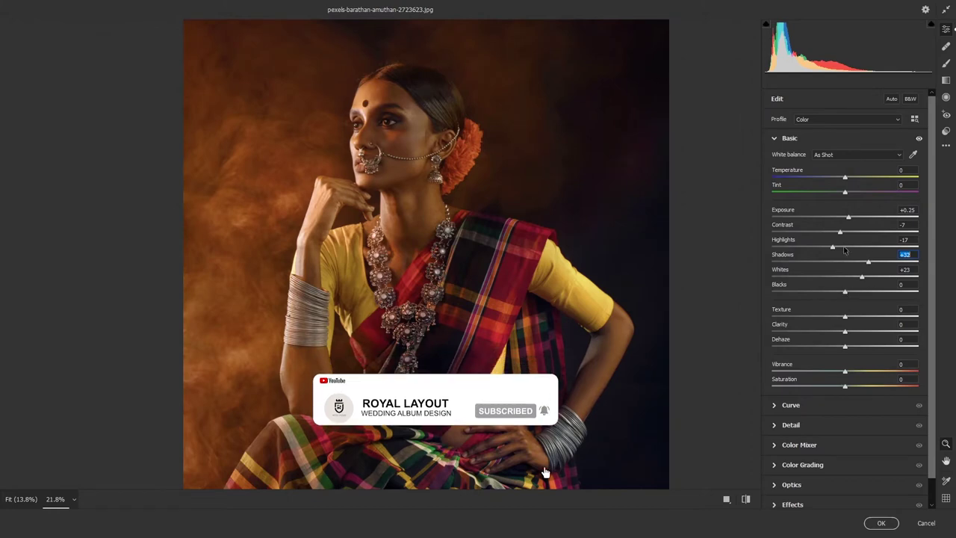
{"action": "left_click", "coordinate": [840, 232]}
{"action": "key", "text": "ctrl+plus"}
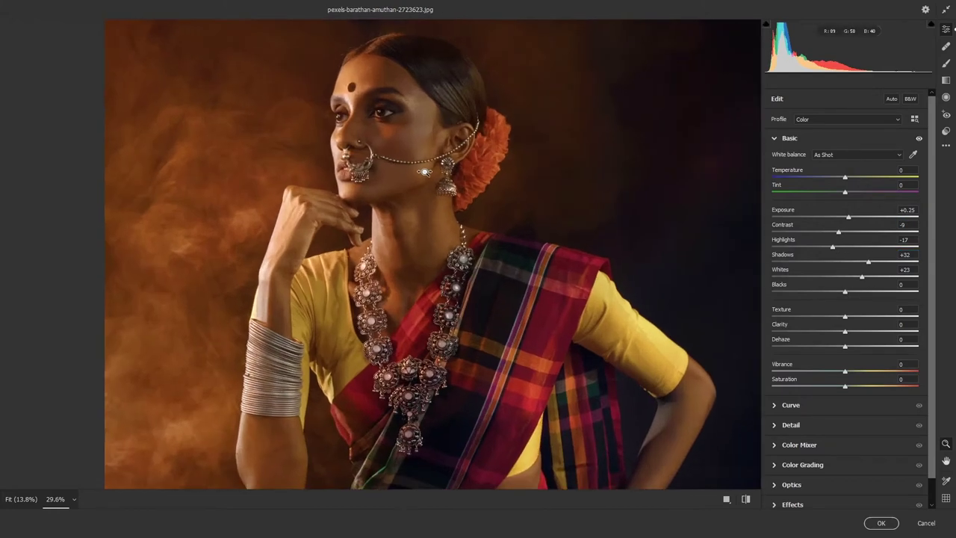
{"action": "left_click_drag", "start_coordinate": [844, 291], "coordinate": [840, 291]}
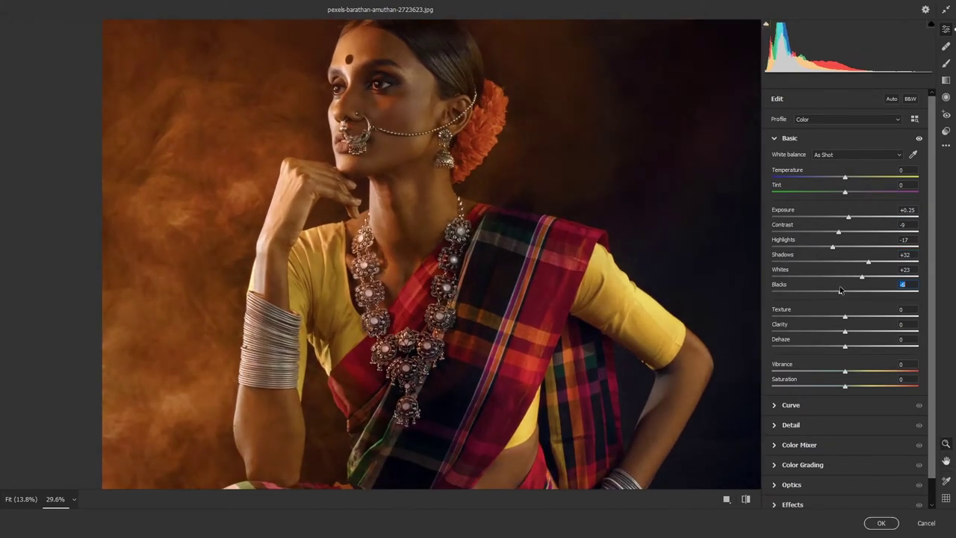
- In Color Mixer, shift yellow hue, brighten oranges +13, and set reds to hue -4, saturation +11
{"action": "left_click", "coordinate": [799, 444]}
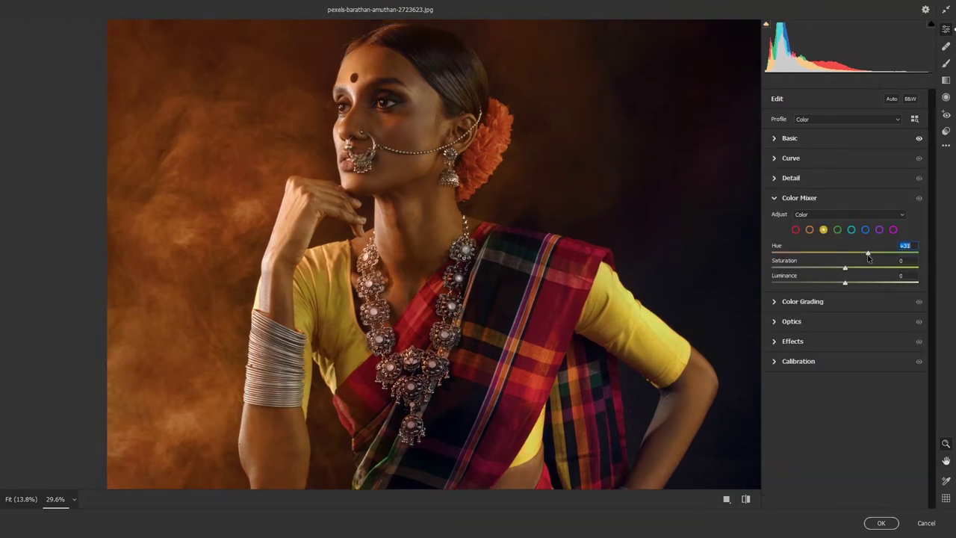
{"action": "left_click", "coordinate": [808, 230]}
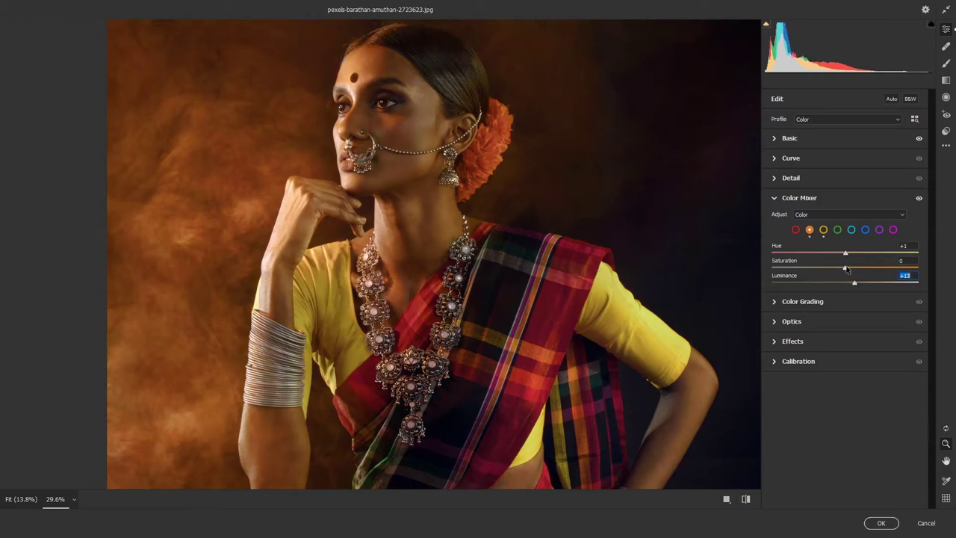
{"action": "left_click", "coordinate": [796, 230]}
{"action": "left_click_drag", "start_coordinate": [844, 253], "coordinate": [839, 252]}
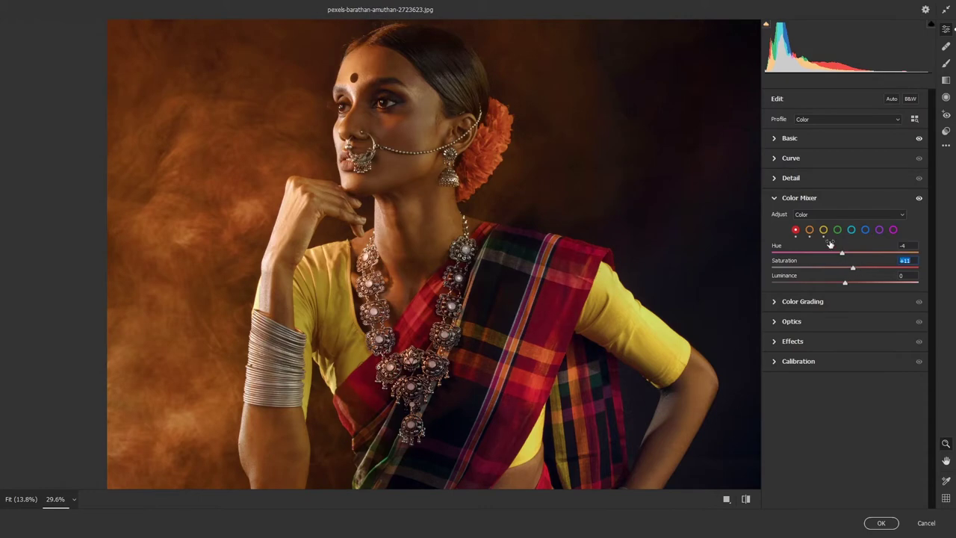
{"action": "scroll", "coordinate": [639, 191], "scroll_direction": "down", "scroll_amount": 5}
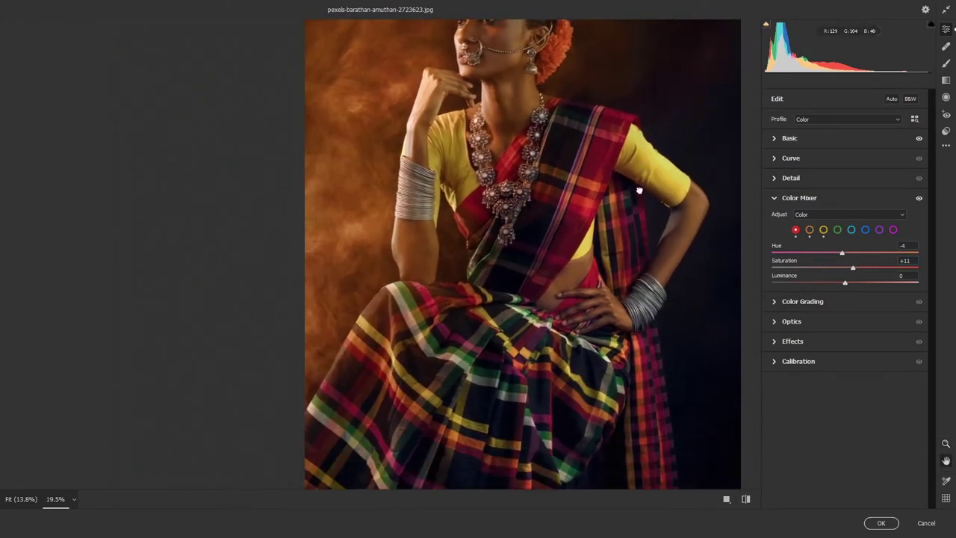
{"action": "scroll", "coordinate": [639, 191], "scroll_direction": "up", "scroll_amount": 3}
{"action": "scroll", "coordinate": [574, 236], "scroll_direction": "down", "scroll_amount": 1}
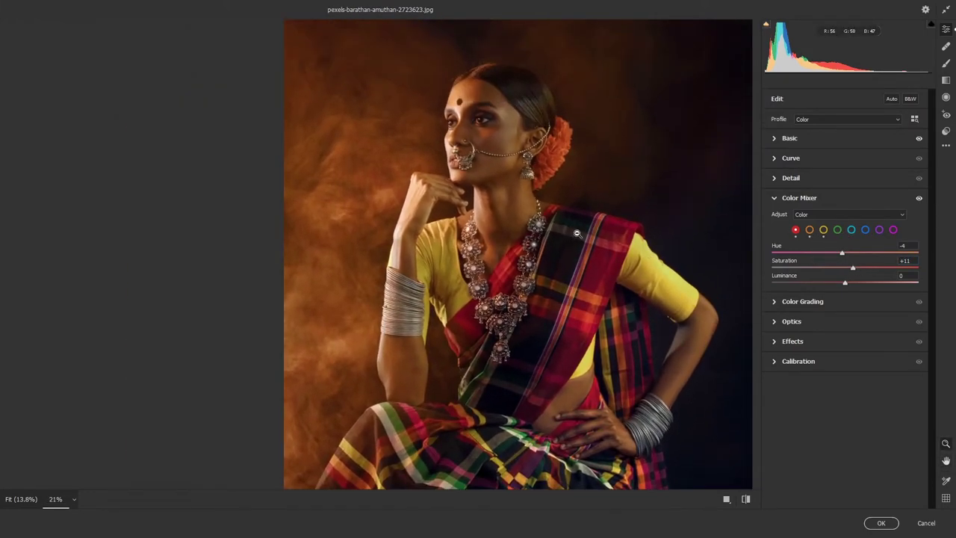
{"action": "left_click", "coordinate": [821, 361]}
- Calibrate primaries: Red saturation +2, Green hue -14, Blue hue +1 and Blue saturation +2
{"action": "left_click_drag", "start_coordinate": [844, 449], "coordinate": [849, 448]}
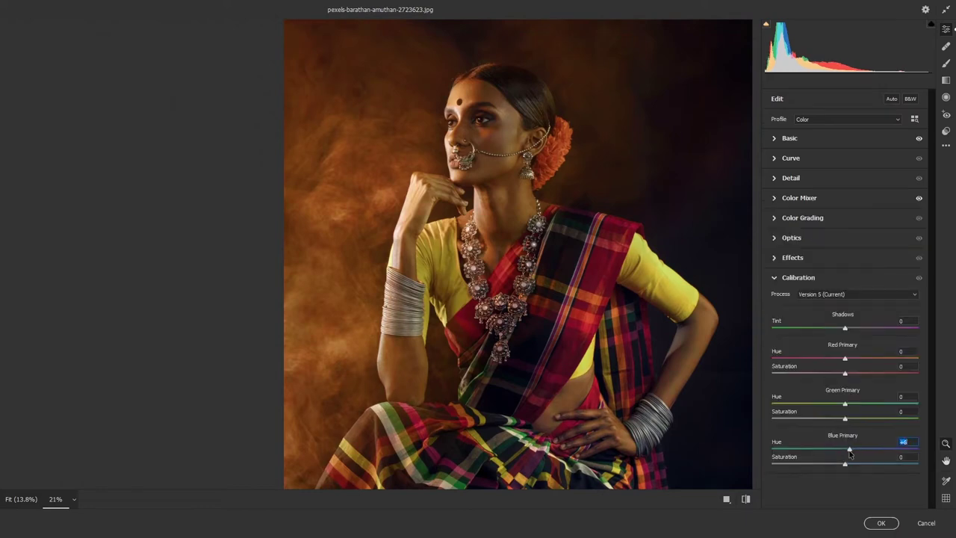
{"action": "type", "text": "100"}
{"action": "key", "text": "Return"}
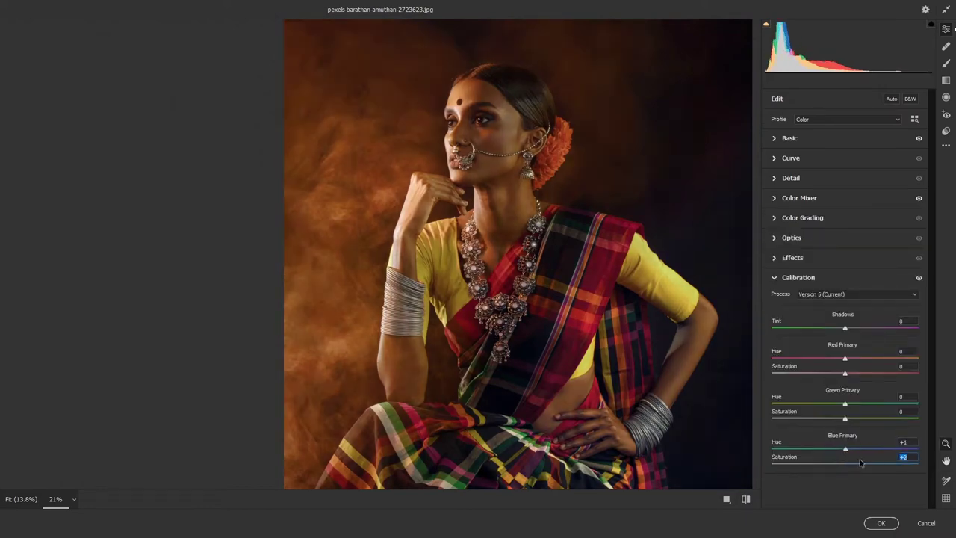
{"action": "left_click_drag", "start_coordinate": [917, 463], "coordinate": [847, 473]}
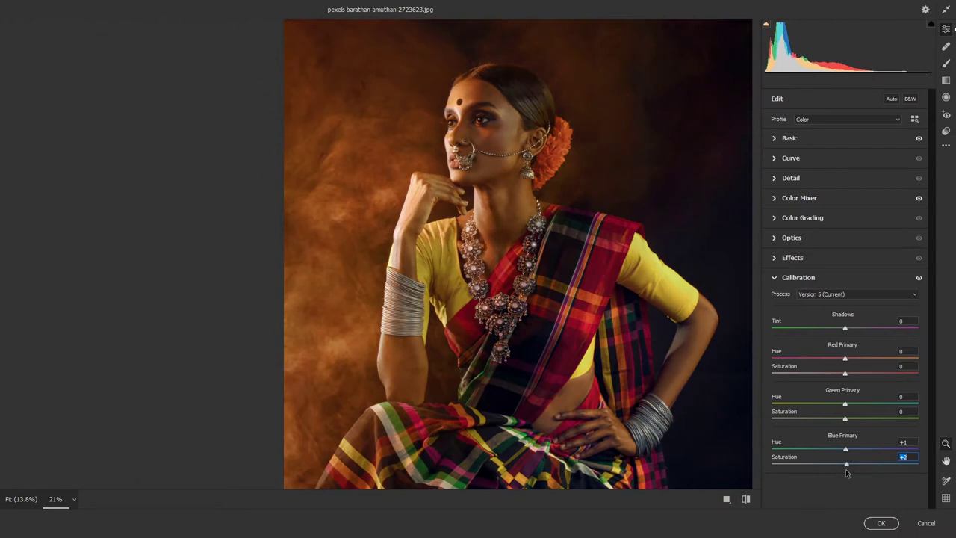
{"action": "left_click_drag", "start_coordinate": [844, 418], "coordinate": [804, 418]}
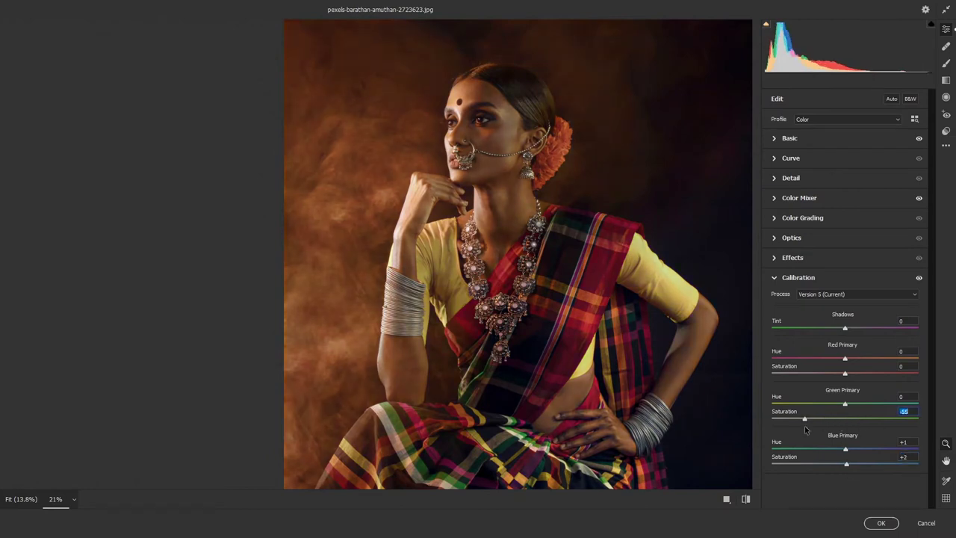
{"action": "type", "text": "0"}
{"action": "key", "text": "Return"}
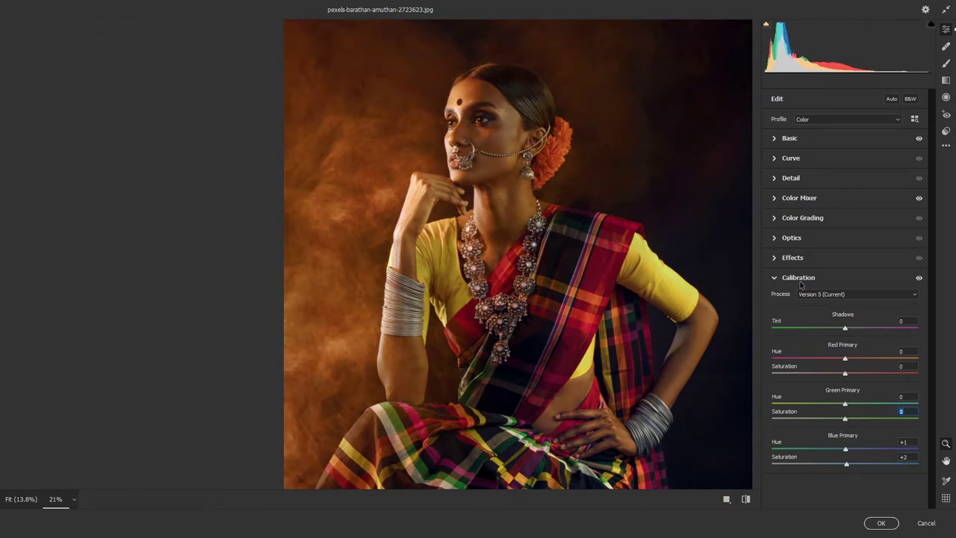
{"action": "mouse_move", "coordinate": [844, 373]}
{"action": "left_mouse_down"}
{"action": "mouse_move", "coordinate": [809, 374]}
{"action": "mouse_move", "coordinate": [845, 374]}
{"action": "left_mouse_up"}
{"action": "key", "text": "ctrl+0"}
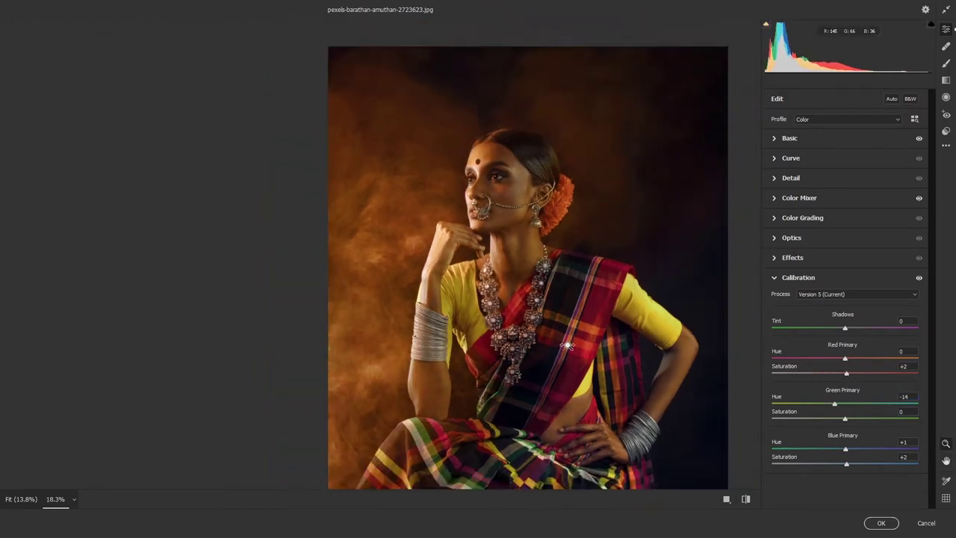
- Lift tone curve Darks to +14 and raise the Blue channel midpoint to 108/118
{"action": "left_click", "coordinate": [816, 161]}
{"action": "mouse_move", "coordinate": [844, 354]}
{"action": "left_mouse_down"}
{"action": "mouse_move", "coordinate": [855, 356]}
{"action": "mouse_move", "coordinate": [836, 368]}
{"action": "left_mouse_up"}
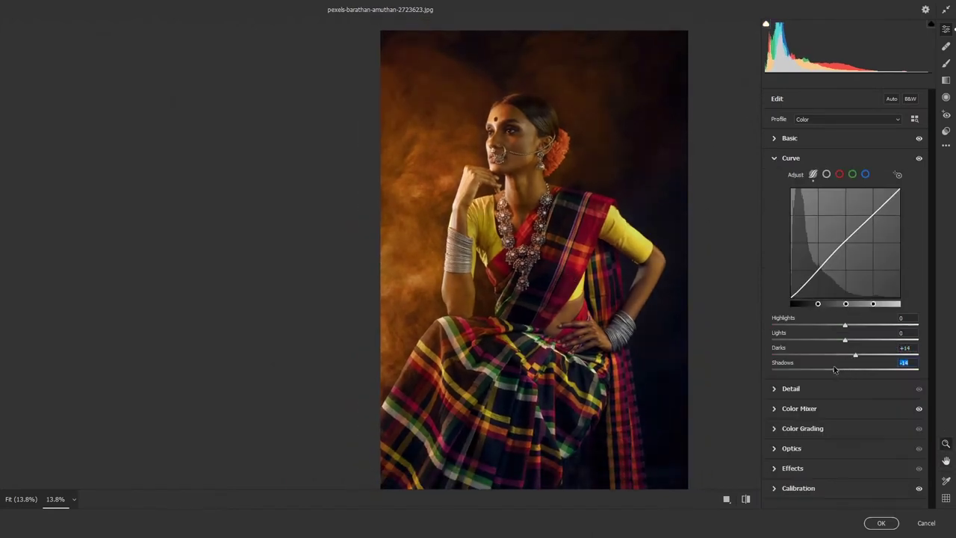
{"action": "left_click", "coordinate": [865, 174]}
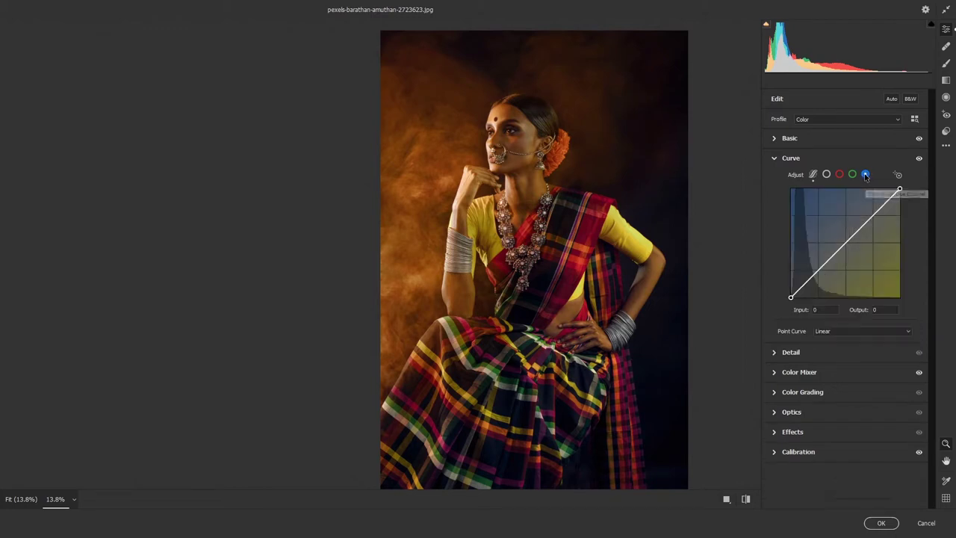
{"action": "left_click_drag", "start_coordinate": [839, 250], "coordinate": [836, 247]}
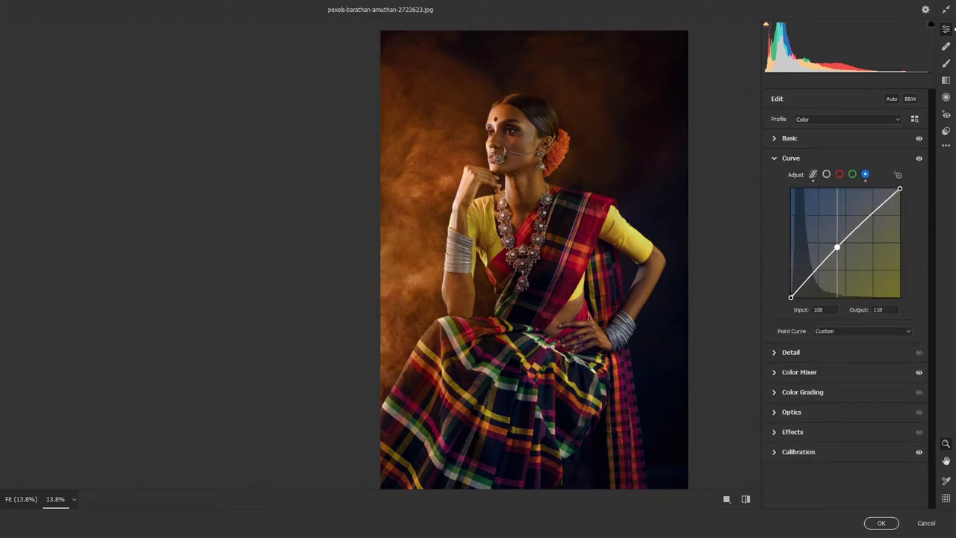
{"action": "left_click", "coordinate": [919, 158]}
{"action": "scroll", "coordinate": [556, 245], "scroll_direction": "up", "scroll_amount": 2}
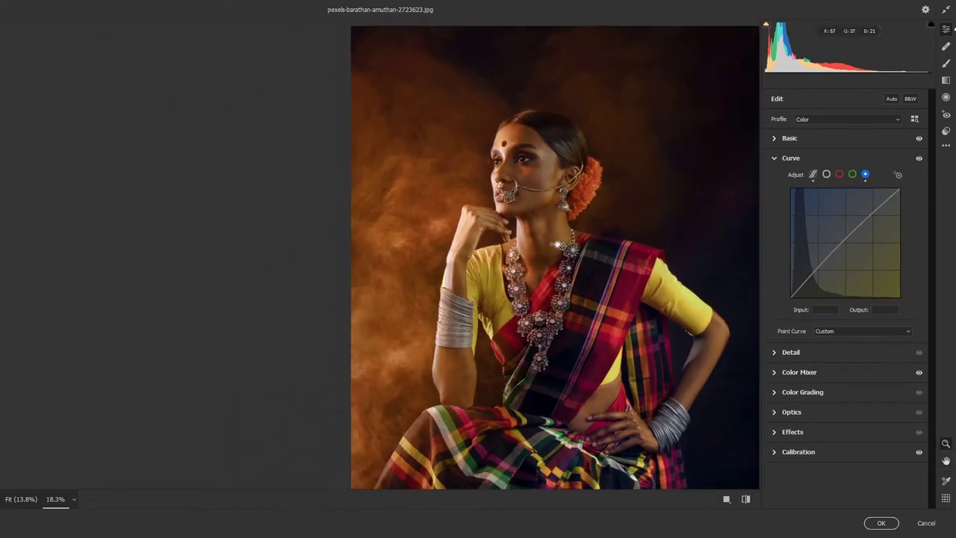
{"action": "scroll", "coordinate": [556, 244], "scroll_direction": "up", "scroll_amount": 2}
{"action": "scroll", "coordinate": [556, 244], "scroll_direction": "up", "scroll_amount": 2}
- Start a smaller Brush mask and paint the brightening adjustment onto the face near the eye
{"action": "left_click", "coordinate": [946, 64]}
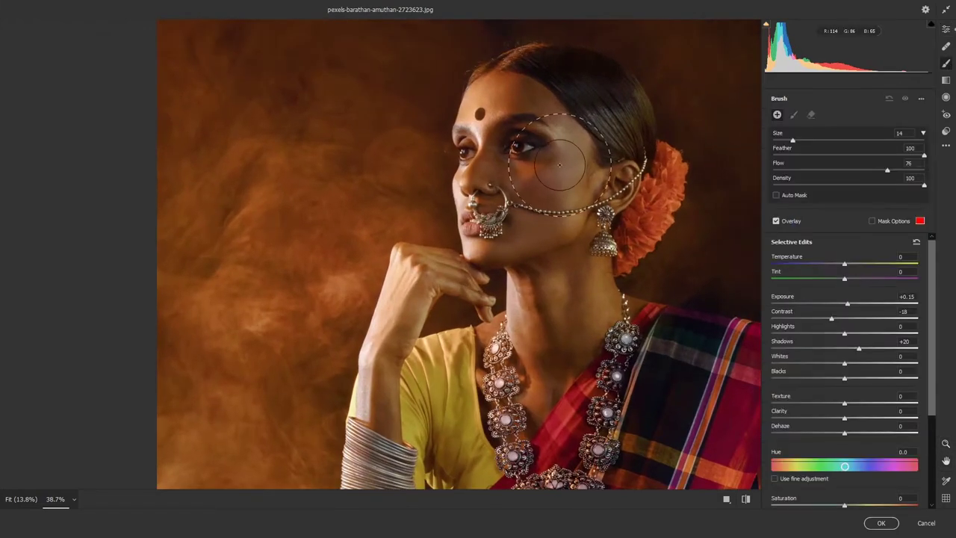
{"action": "key", "text": "bracketleft"}
{"action": "key", "text": "bracketleft"}
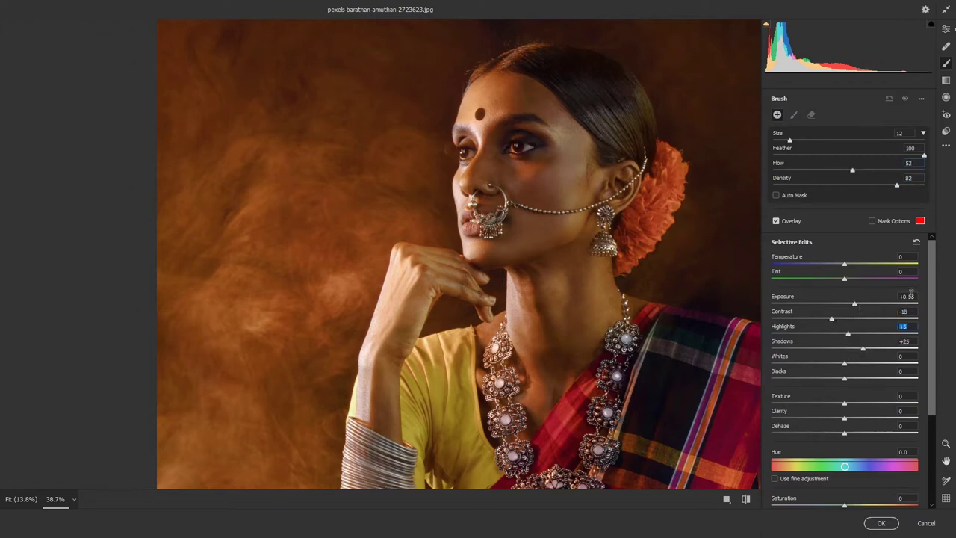
{"action": "left_click_drag", "start_coordinate": [503, 153], "coordinate": [523, 183]}
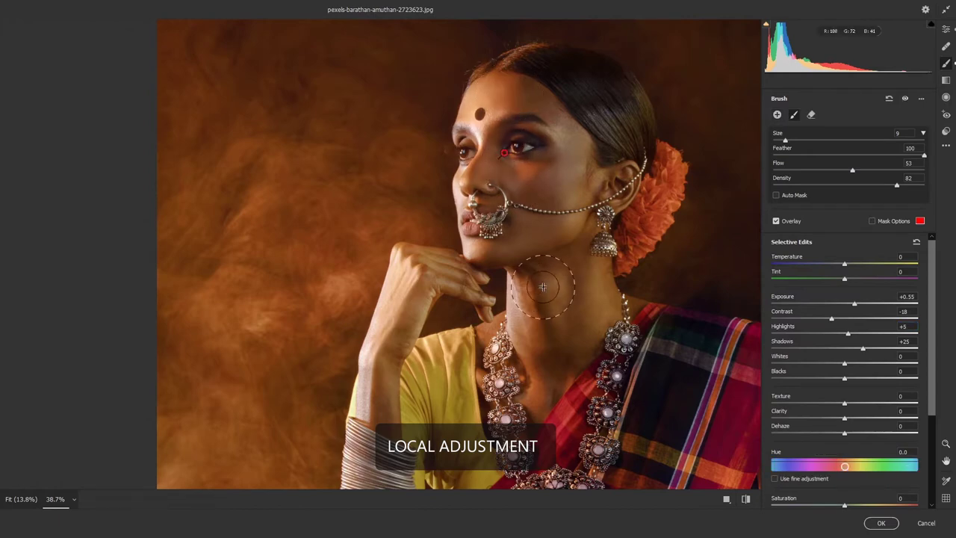
{"action": "key", "text": "bracketleft"}
{"action": "key", "text": "bracketleft"}
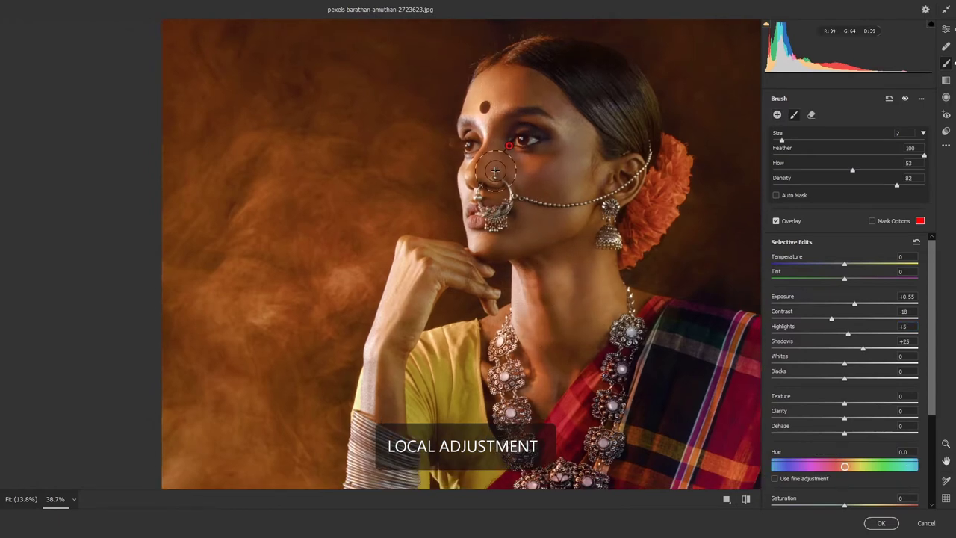
{"action": "scroll", "coordinate": [448, 202], "scroll_direction": "down", "scroll_amount": 5}
{"action": "scroll", "coordinate": [443, 241], "scroll_direction": "down", "scroll_amount": 3}
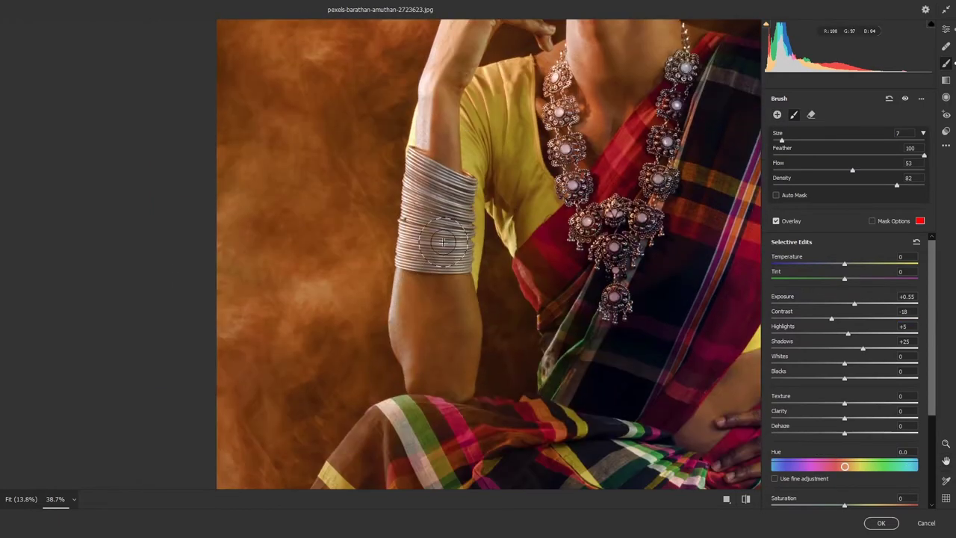
{"action": "scroll", "coordinate": [443, 299], "scroll_direction": "down", "scroll_amount": 3}
- With Auto Mask on, paint the brightening up the forearm toward the elbow
{"action": "key", "text": "bracketright"}
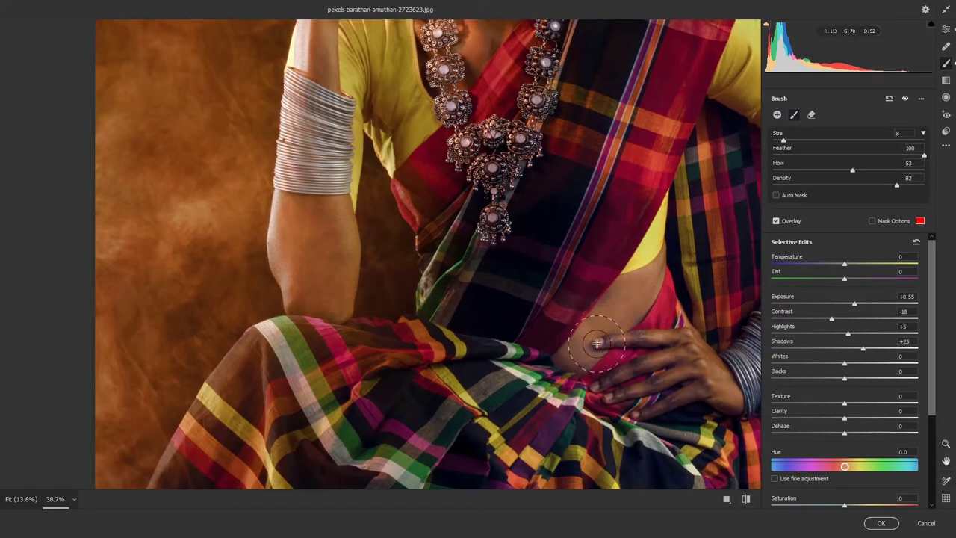
{"action": "scroll", "coordinate": [598, 342], "scroll_direction": "down", "scroll_amount": 3}
{"action": "key", "text": "bracketleft"}
{"action": "key", "text": "bracketleft"}
{"action": "key", "text": "bracketleft"}
{"action": "key", "text": "m"}
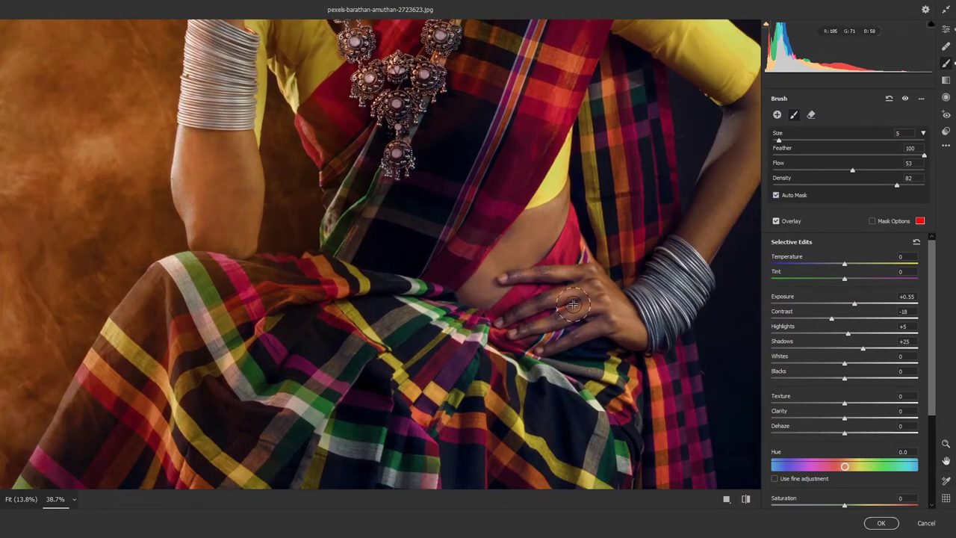
{"action": "key", "text": "bracketright"}
{"action": "key", "text": "bracketright"}
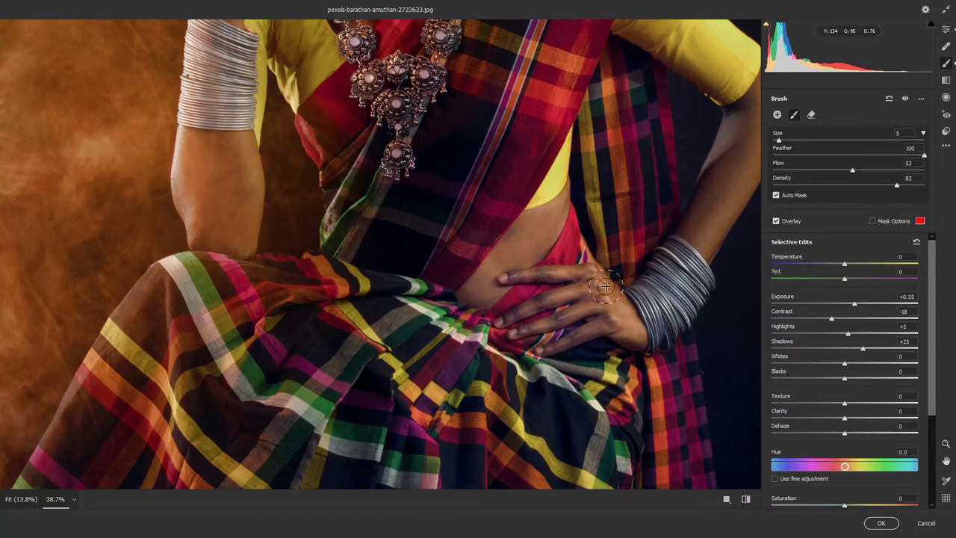
{"action": "scroll", "coordinate": [601, 308], "scroll_direction": "up", "scroll_amount": 3}
{"action": "left_click_drag", "start_coordinate": [601, 308], "coordinate": [649, 183]}
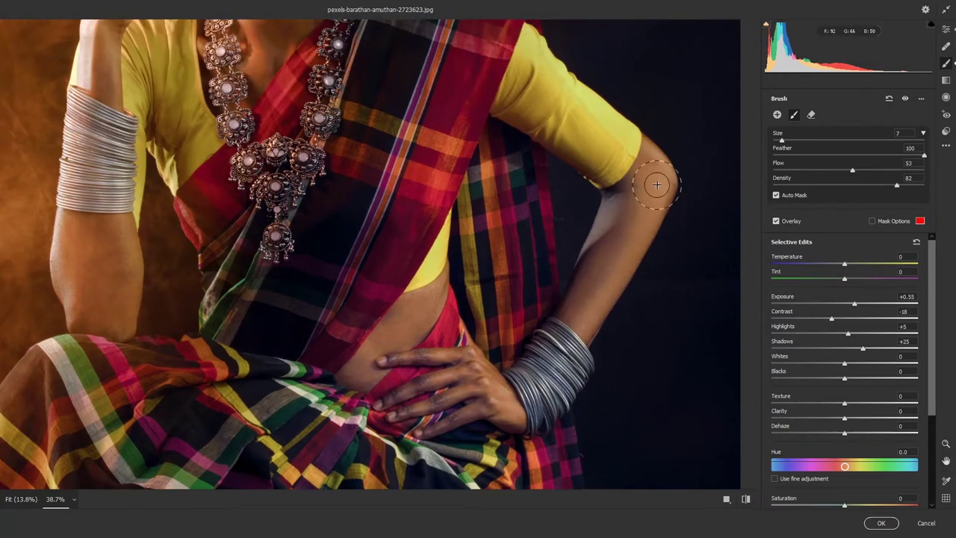
- Paint the brightening adjustment around the eye with brush size 10
{"action": "scroll", "coordinate": [475, 249], "scroll_direction": "up", "scroll_amount": 5}
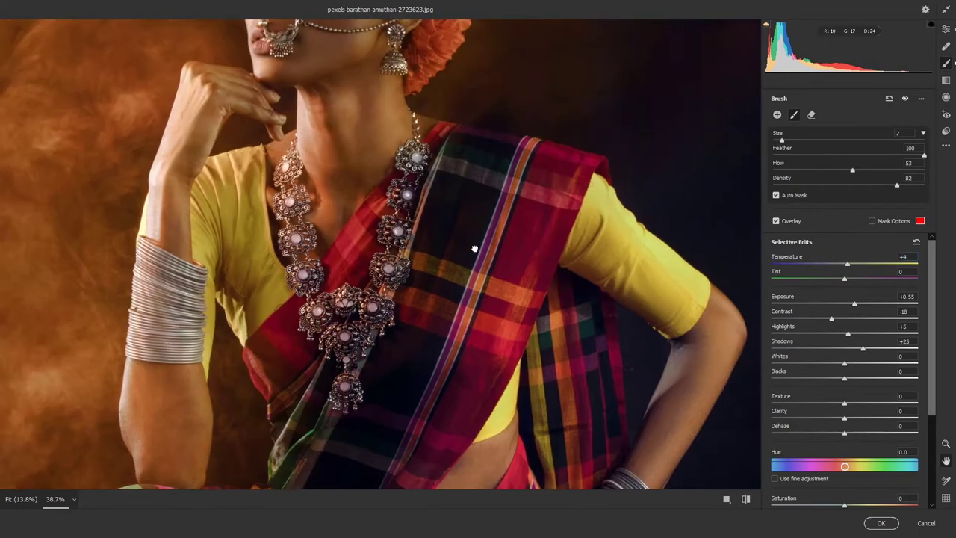
{"action": "scroll", "coordinate": [475, 250], "scroll_direction": "up", "scroll_amount": 2}
{"action": "key", "text": "bracketright"}
{"action": "key", "text": "bracketright"}
{"action": "key", "text": "bracketright"}
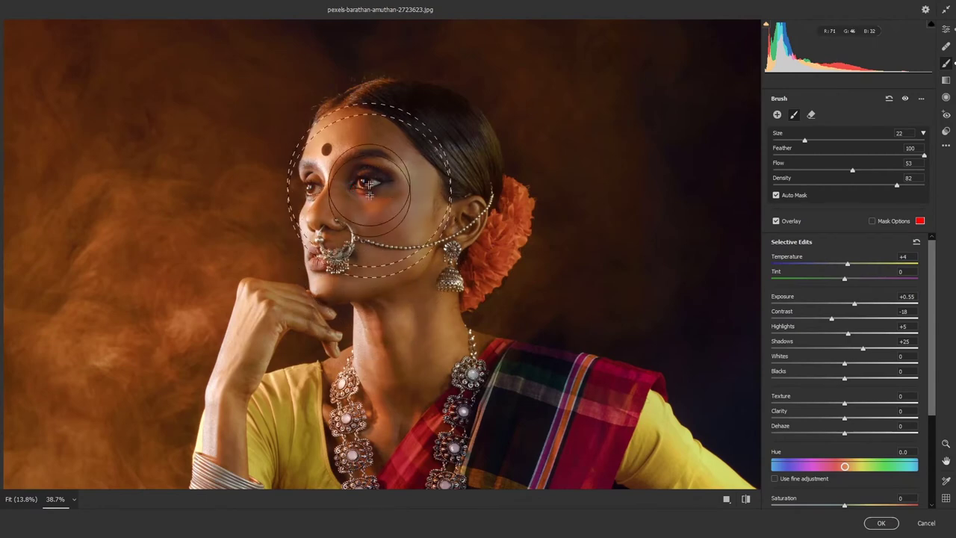
{"action": "key", "text": "bracketleft"}
{"action": "key", "text": "bracketleft"}
{"action": "key", "text": "bracketleft"}
{"action": "left_click_drag", "start_coordinate": [350, 188], "coordinate": [377, 153]}
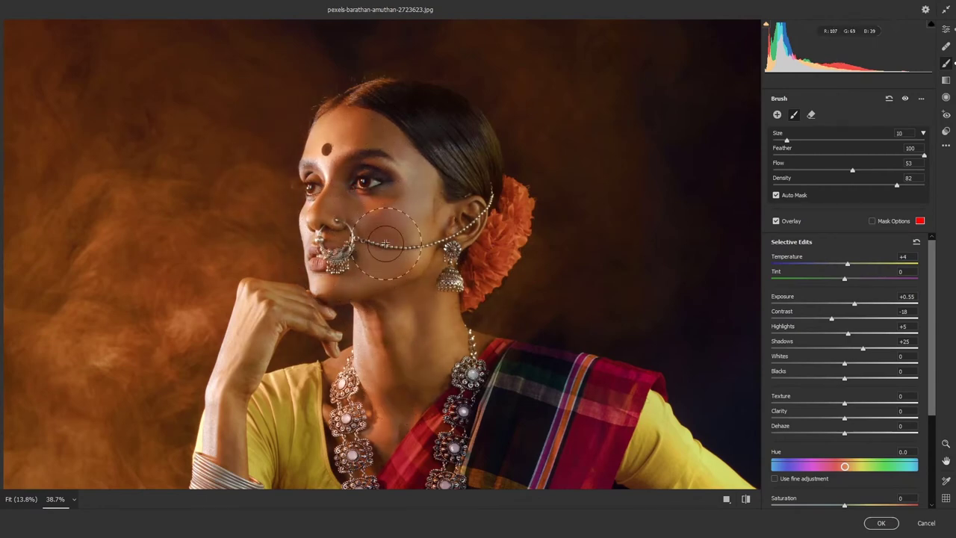
{"action": "scroll", "coordinate": [422, 228], "scroll_direction": "up", "scroll_amount": 1}
{"action": "scroll", "coordinate": [421, 228], "scroll_direction": "up", "scroll_amount": 1}
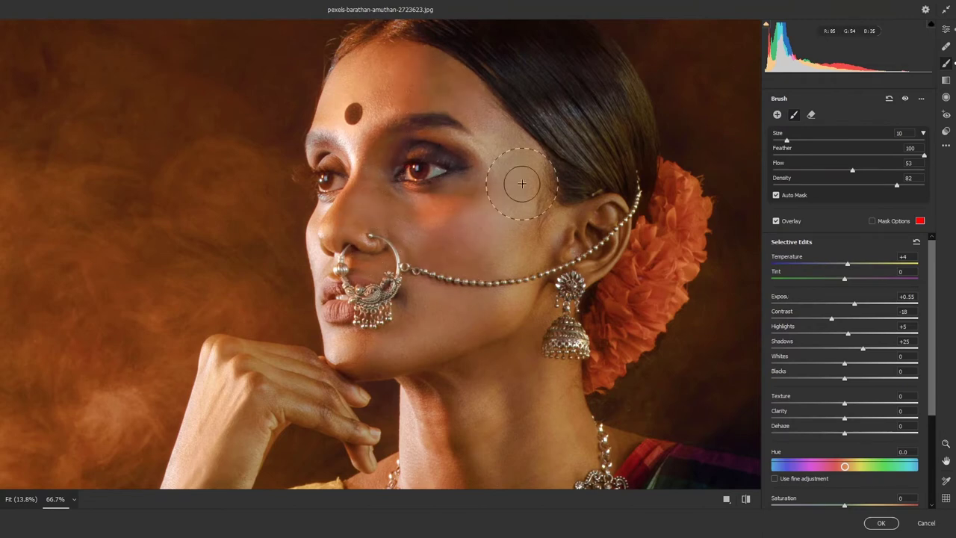
- Leave the brush mask (Exposure +0.55, Contrast -18, Shadows +25) and fit the photo in view
{"action": "scroll", "coordinate": [515, 194], "scroll_direction": "down", "scroll_amount": 2}
{"action": "scroll", "coordinate": [492, 283], "scroll_direction": "down", "scroll_amount": 2}
{"action": "scroll", "coordinate": [383, 347], "scroll_direction": "down", "scroll_amount": 1}
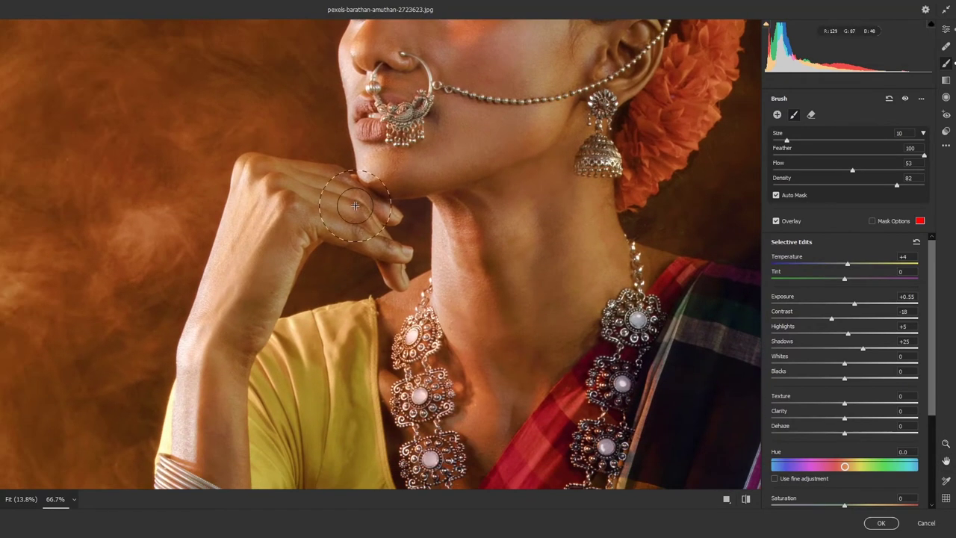
{"action": "scroll", "coordinate": [448, 224], "scroll_direction": "down", "scroll_amount": 1}
{"action": "scroll", "coordinate": [543, 132], "scroll_direction": "up", "scroll_amount": 3}
{"action": "key", "text": "z"}
{"action": "key", "text": "ctrl+0"}
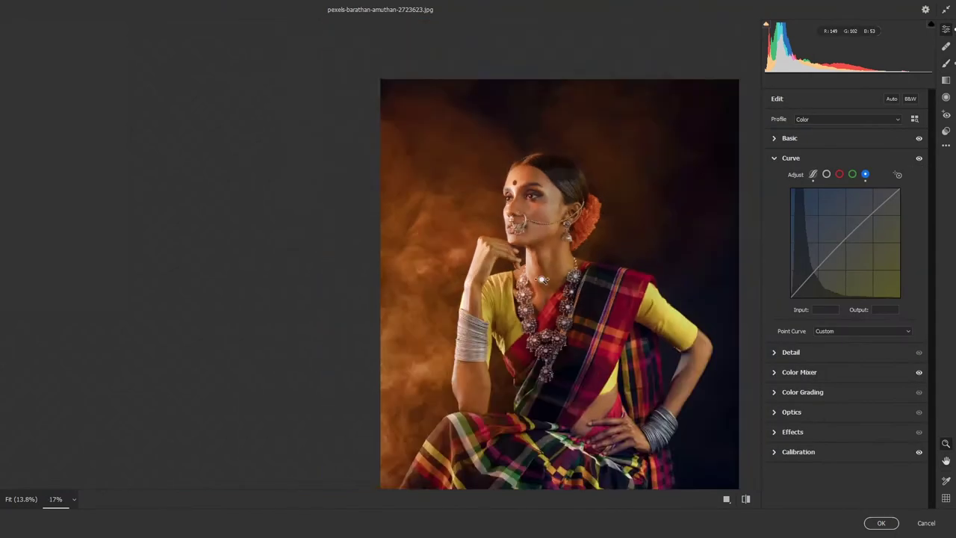
- Lower the global Contrast to -15 in the Basic panel
{"action": "left_click", "coordinate": [789, 137]}
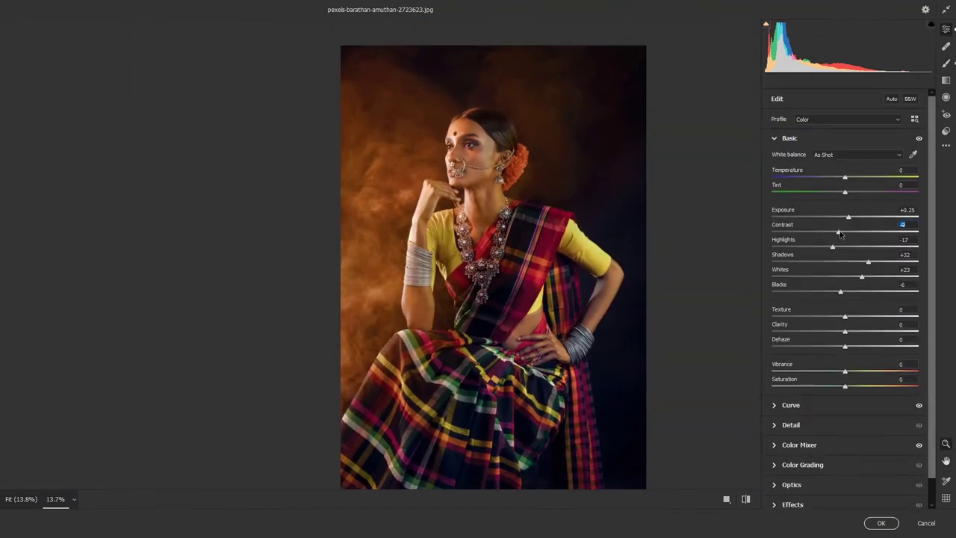
{"action": "left_click_drag", "start_coordinate": [839, 233], "coordinate": [834, 232]}
{"action": "scroll", "coordinate": [526, 212], "scroll_direction": "up", "scroll_amount": 2}
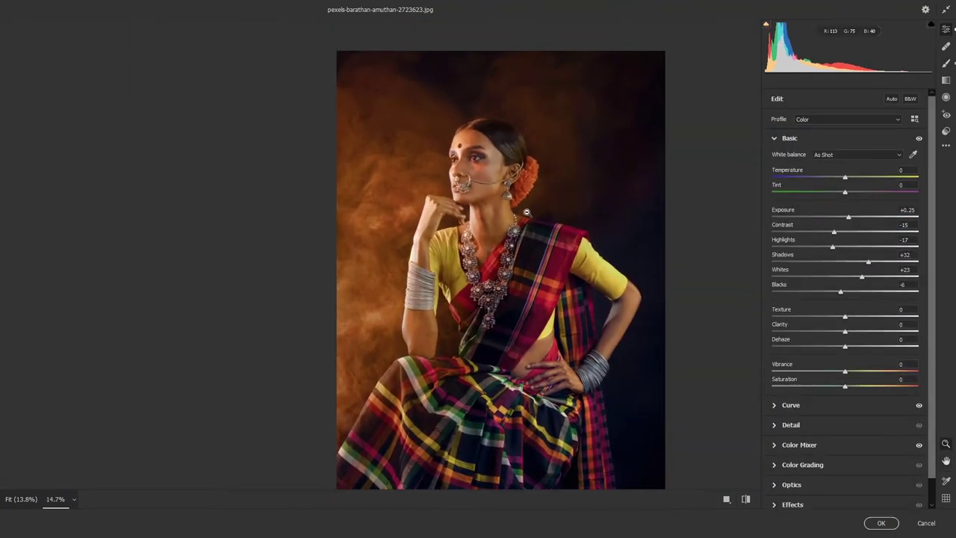
{"action": "scroll", "coordinate": [503, 226], "scroll_direction": "up", "scroll_amount": 3}
- Paint a second brush adjustment with Contrast +36 and Tint +19, then return to global edits
{"action": "key", "text": "k"}
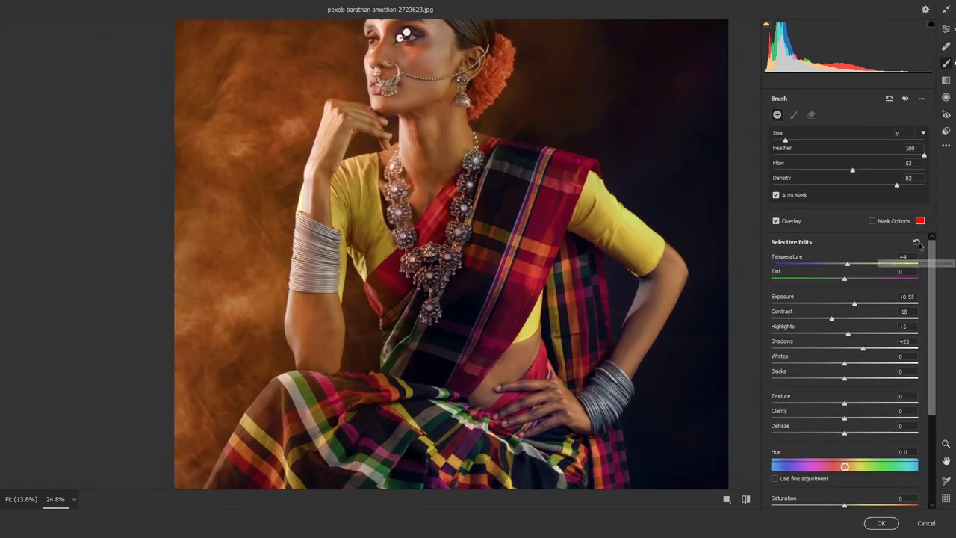
{"action": "left_click_drag", "start_coordinate": [844, 319], "coordinate": [870, 319]}
{"action": "left_click_drag", "start_coordinate": [671, 266], "coordinate": [533, 421]}
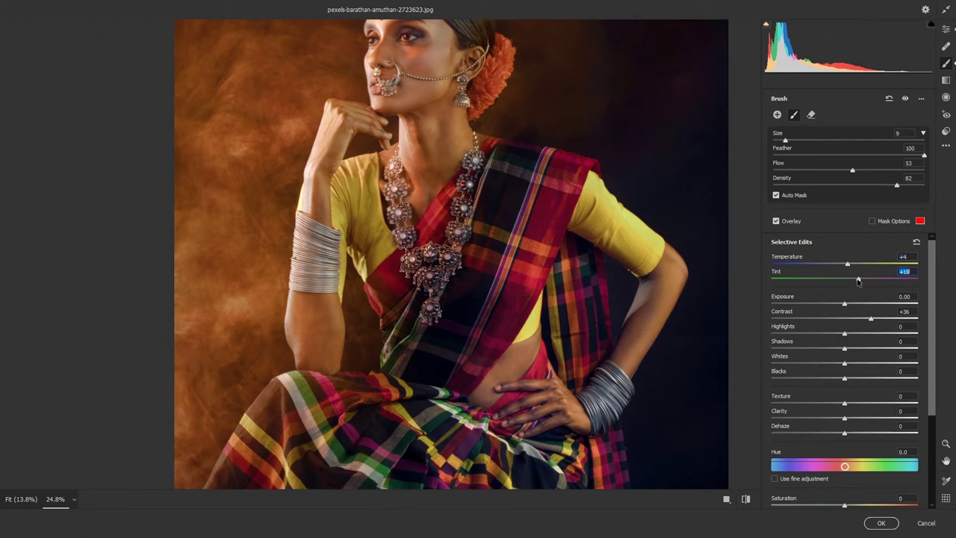
{"action": "scroll", "coordinate": [580, 262], "scroll_direction": "down", "scroll_amount": 2}
{"action": "scroll", "coordinate": [546, 236], "scroll_direction": "down", "scroll_amount": 1}
{"action": "key", "text": "e"}
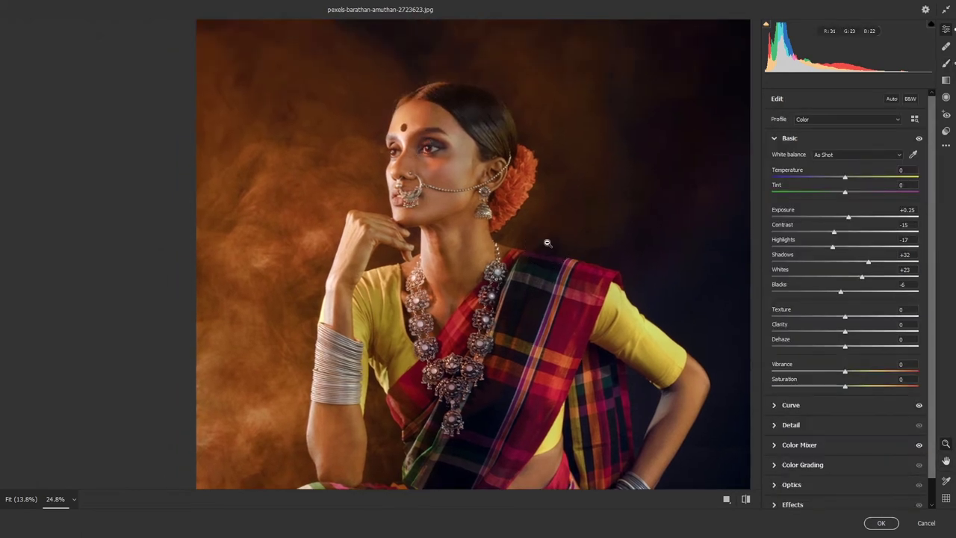
{"action": "scroll", "coordinate": [518, 219], "scroll_direction": "down", "scroll_amount": 1}
- Compare before and after, then apply the Camera Raw edits
{"action": "key", "text": "p"}
{"action": "key", "text": "p"}
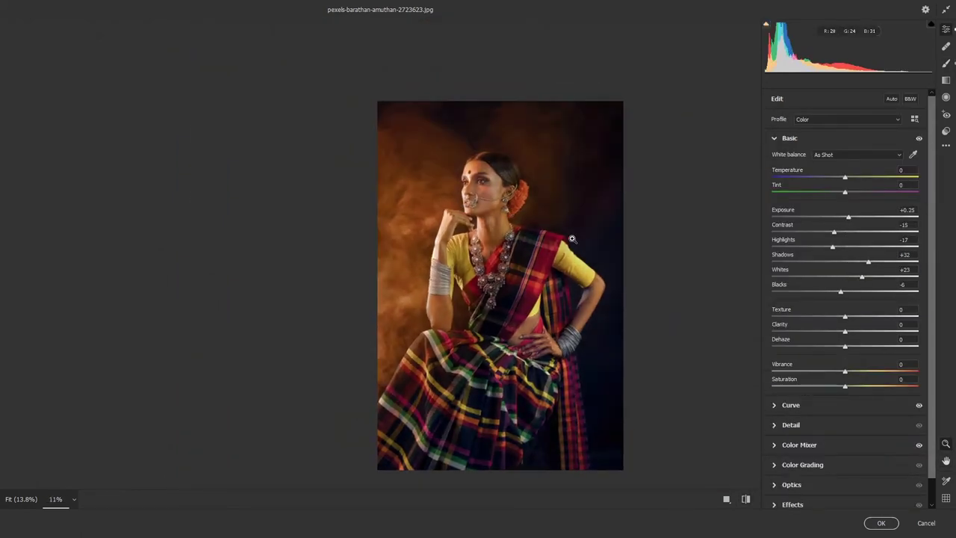
{"action": "key", "text": "p"}
{"action": "key", "text": "p"}
{"action": "left_click", "coordinate": [883, 522]}
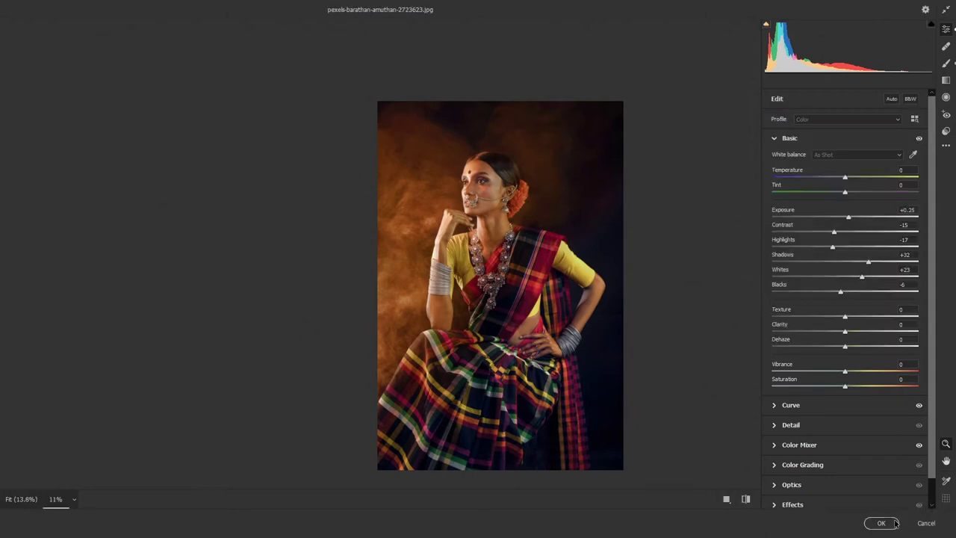
- Duplicate Background twice, hide Background copy 2 and select Background copy
{"action": "mouse_move", "coordinate": [346, 192]}
{"action": "left_mouse_down"}
{"action": "mouse_move", "coordinate": [453, 206]}
{"action": "mouse_move", "coordinate": [409, 221]}
{"action": "left_mouse_up"}
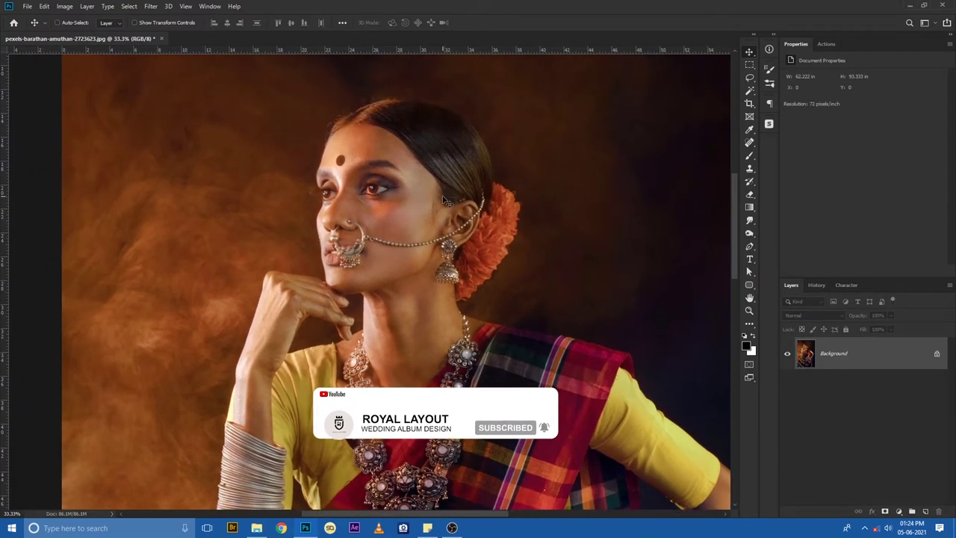
{"action": "left_click_drag", "start_coordinate": [345, 174], "coordinate": [471, 237]}
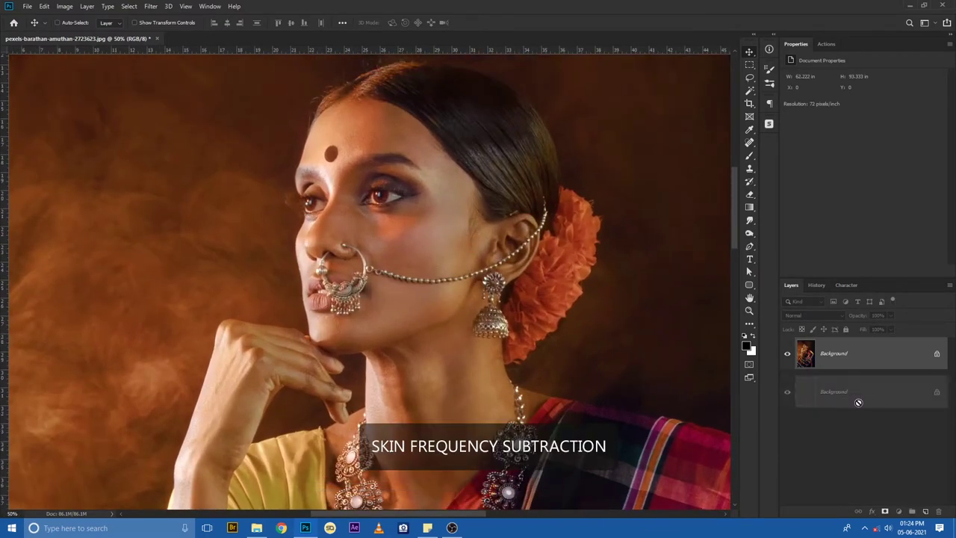
{"action": "left_click_drag", "start_coordinate": [798, 369], "coordinate": [925, 512]}
{"action": "left_click_drag", "start_coordinate": [872, 367], "coordinate": [925, 513]}
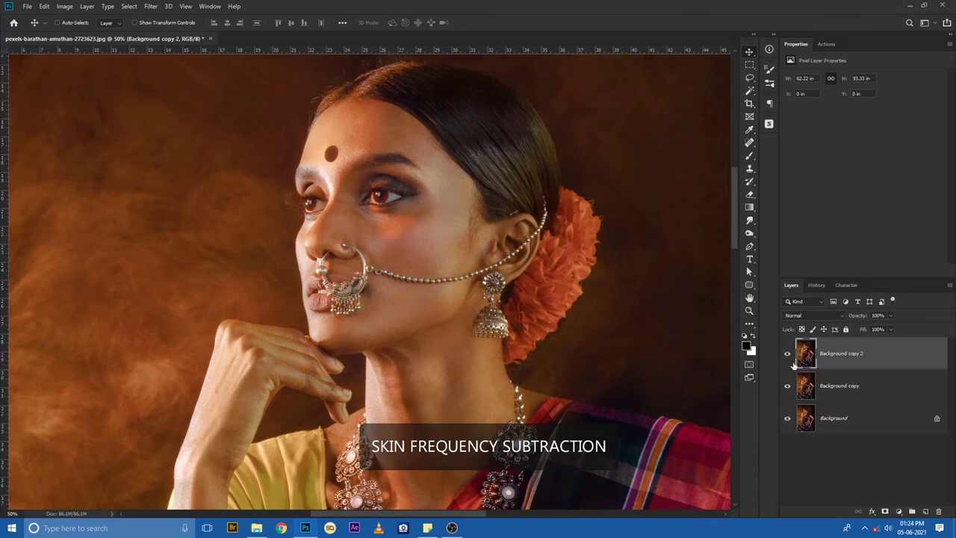
{"action": "left_click", "coordinate": [787, 354]}
{"action": "left_click", "coordinate": [832, 385]}
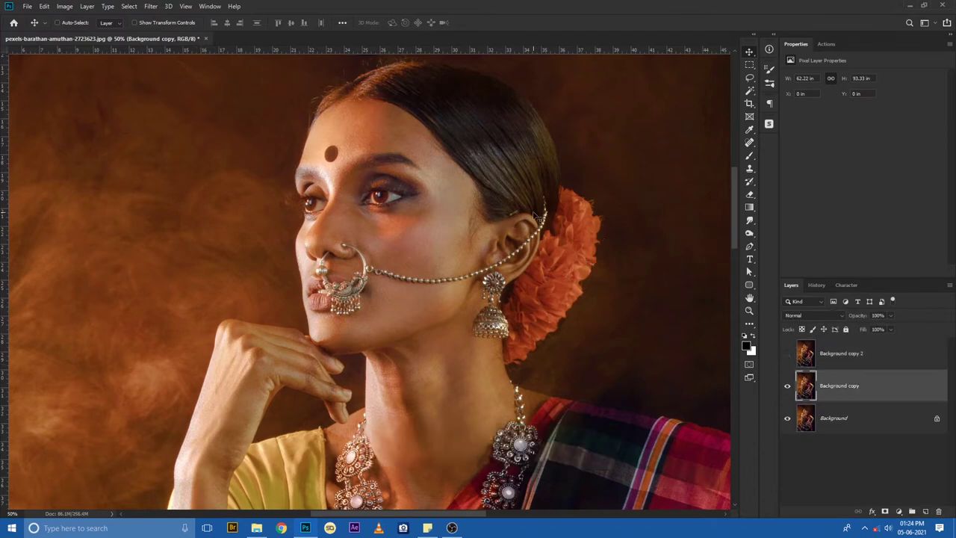
- Blur Background copy with a 4.5-pixel Gaussian Blur
{"action": "left_click", "coordinate": [151, 6]}
{"action": "mouse_move", "coordinate": [206, 119]}
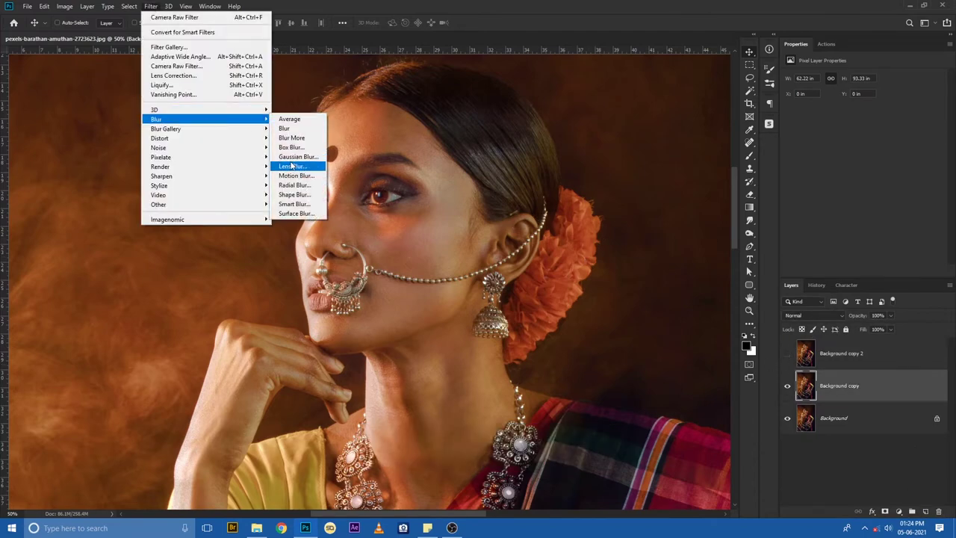
{"action": "left_click", "coordinate": [297, 166]}
{"action": "left_click_drag", "start_coordinate": [641, 308], "coordinate": [635, 308]}
{"action": "left_click_drag", "start_coordinate": [657, 213], "coordinate": [656, 236]}
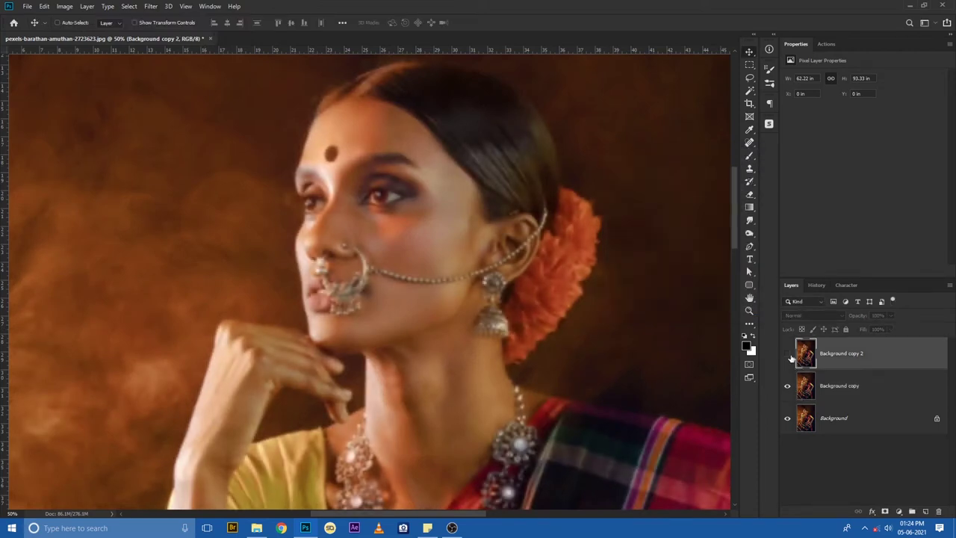
{"action": "left_click", "coordinate": [151, 6]}
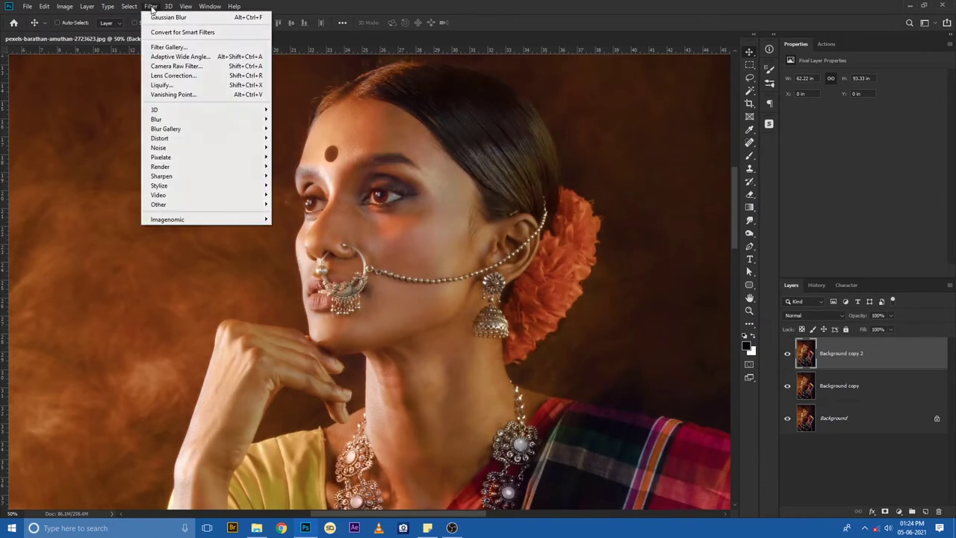
{"action": "mouse_move", "coordinate": [158, 203]}
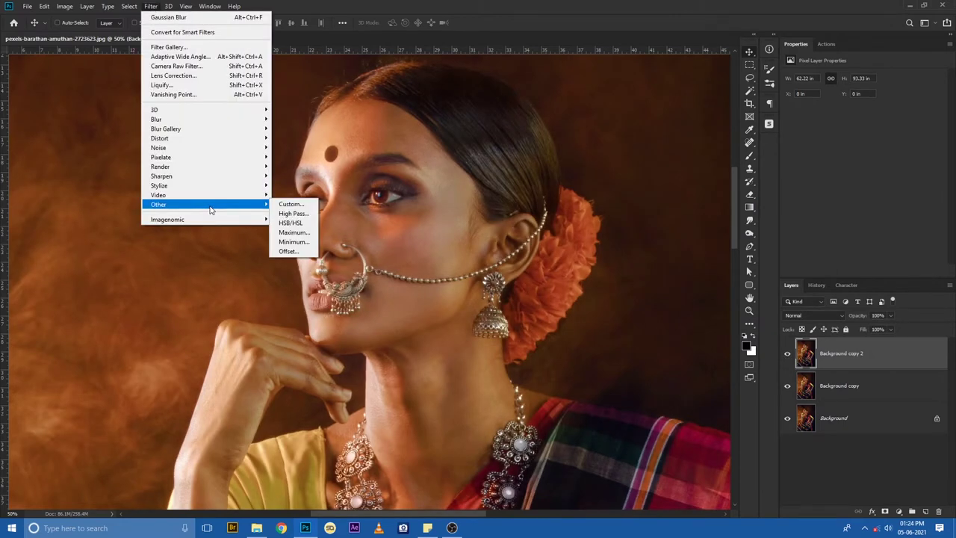
- Apply Image from Background copy with Subtract blending, Scale 2, Offset 128
{"action": "left_click", "coordinate": [65, 9]}
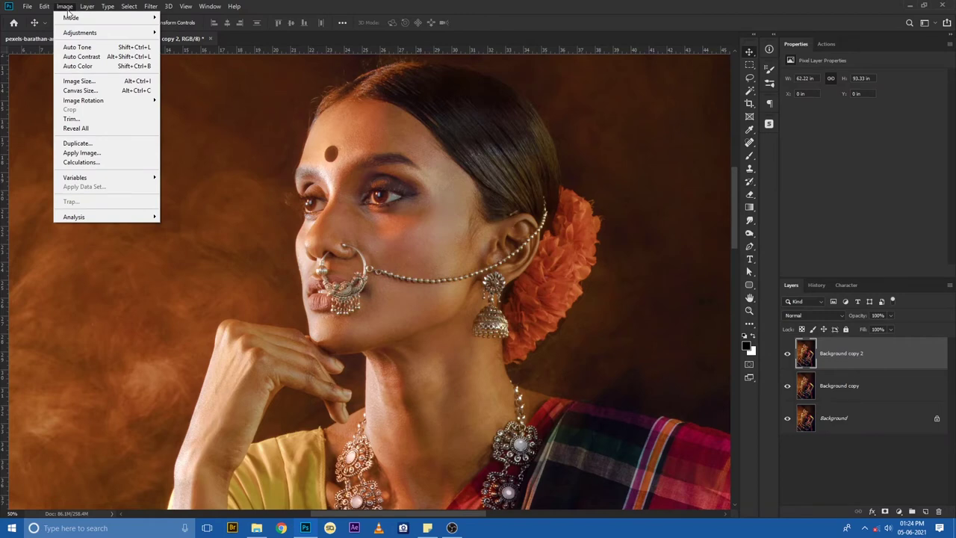
{"action": "left_click", "coordinate": [82, 152]}
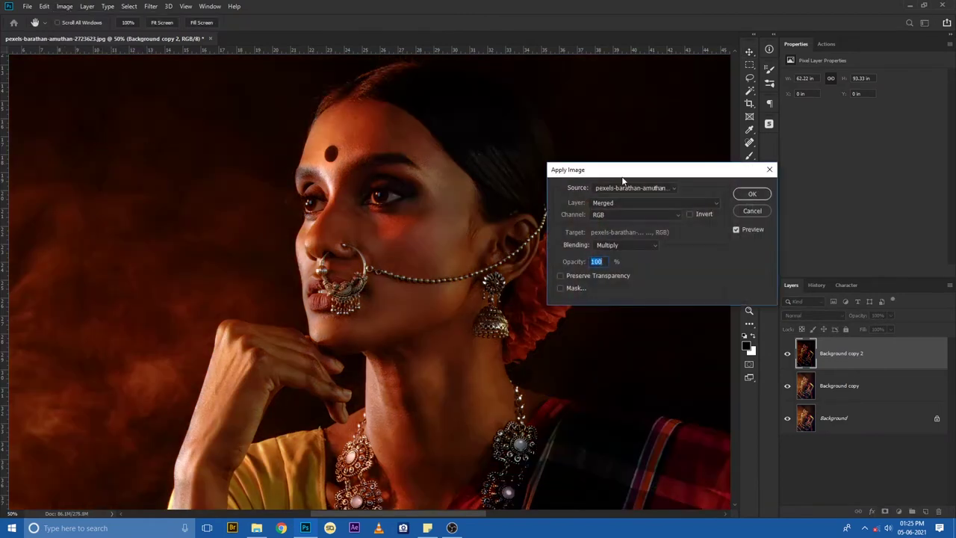
{"action": "left_click_drag", "start_coordinate": [622, 181], "coordinate": [501, 160]}
{"action": "left_click", "coordinate": [522, 182]}
{"action": "left_click", "coordinate": [504, 212]}
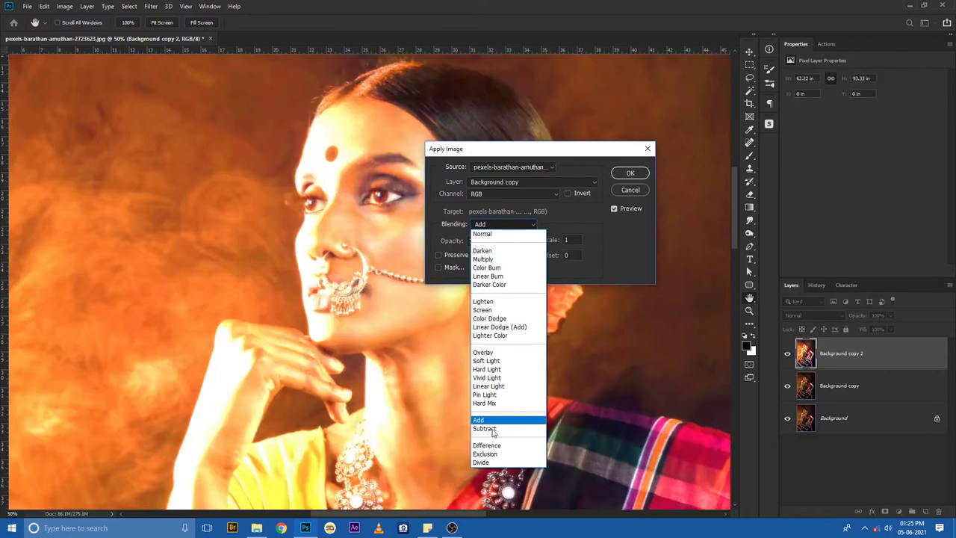
{"action": "left_click", "coordinate": [484, 428]}
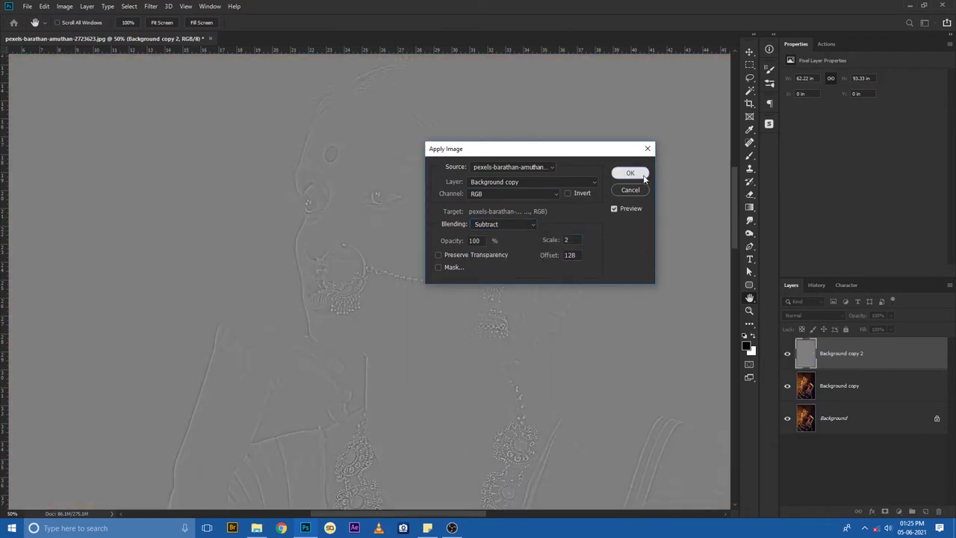
{"action": "left_click", "coordinate": [630, 173]}
- Set the detail layer to Linear Light and select Background copy
{"action": "left_click", "coordinate": [814, 315]}
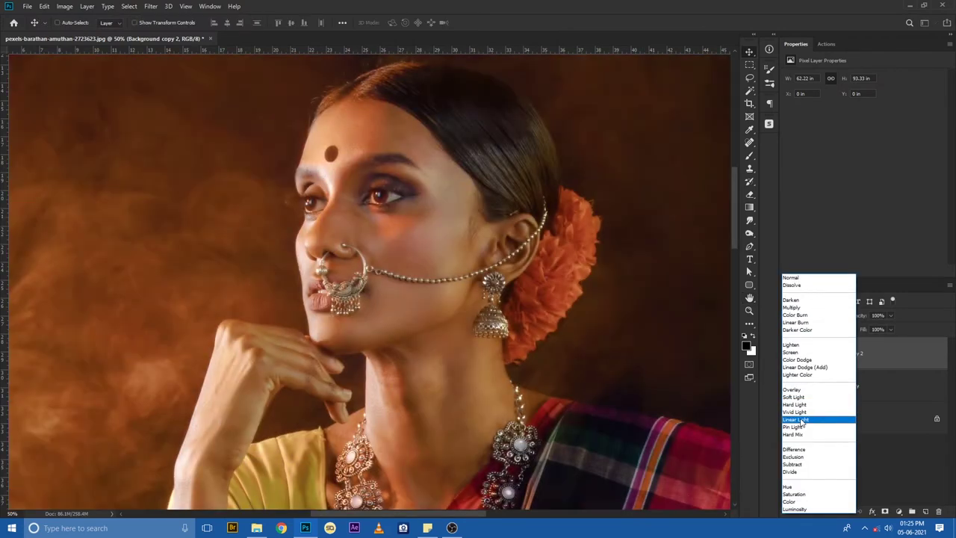
{"action": "left_click", "coordinate": [801, 420]}
{"action": "left_click", "coordinate": [839, 385]}
- Lasso the forehead and cheek with a 20 px feather
{"action": "key", "text": "l"}
{"action": "scroll", "coordinate": [418, 210], "scroll_direction": "up", "scroll_amount": 3}
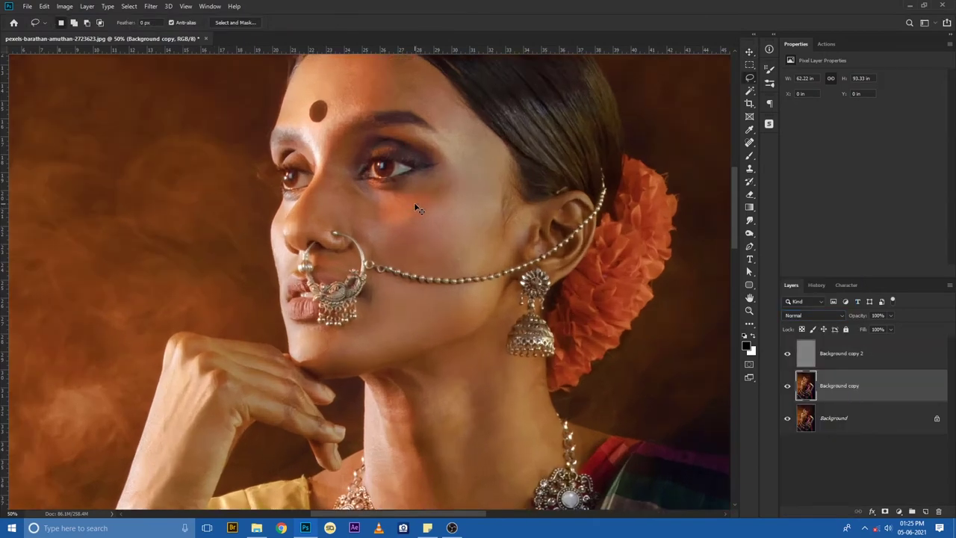
{"action": "scroll", "coordinate": [435, 212], "scroll_direction": "up", "scroll_amount": 2}
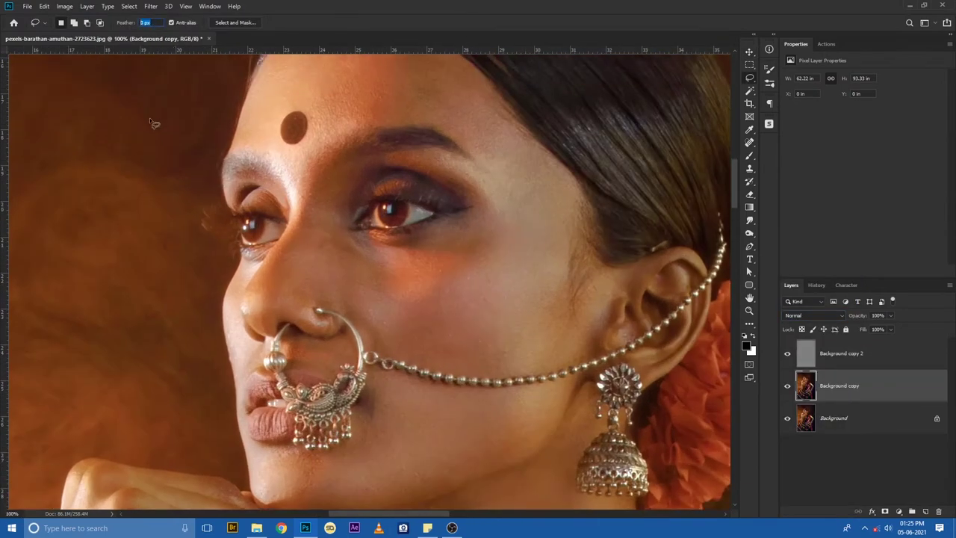
{"action": "type", "text": "20"}
{"action": "key", "text": "Return"}
{"action": "scroll", "coordinate": [531, 367], "scroll_direction": "up", "scroll_amount": 2}
{"action": "left_click_drag", "start_coordinate": [531, 368], "coordinate": [501, 183]}
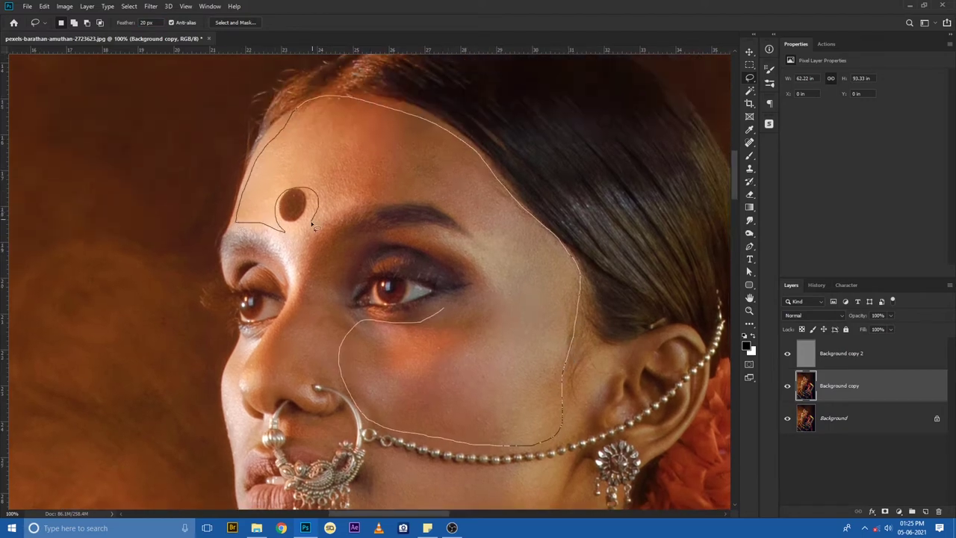
{"action": "left_click_drag", "start_coordinate": [431, 245], "coordinate": [447, 282]}
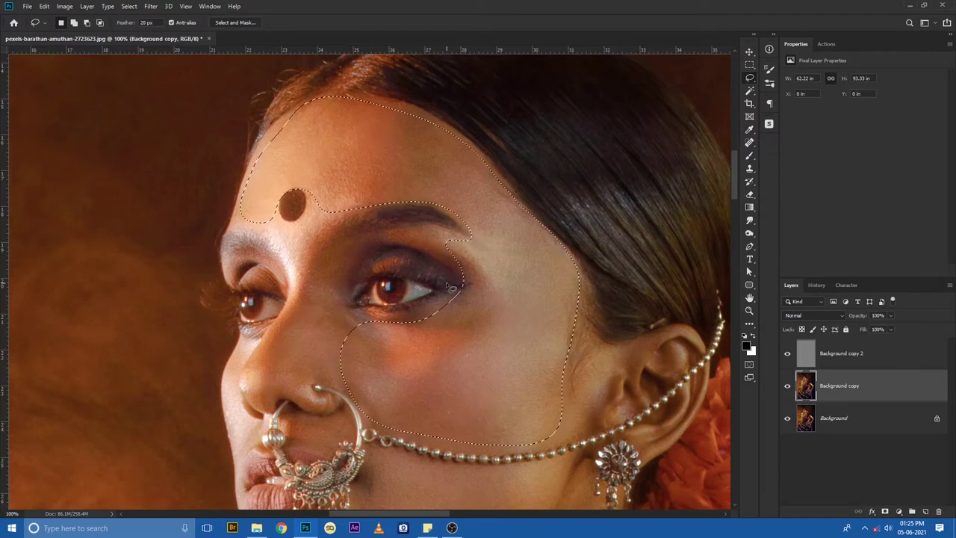
- Apply an 8.6-pixel Gaussian Blur to the selected skin
{"action": "key", "text": "alt+t"}
{"action": "key", "text": "b"}
{"action": "key", "text": "b"}
{"action": "key", "text": "b"}
{"action": "key", "text": "Right"}
{"action": "key", "text": "Down"}
{"action": "key", "text": "Down"}
{"action": "key", "text": "Down"}
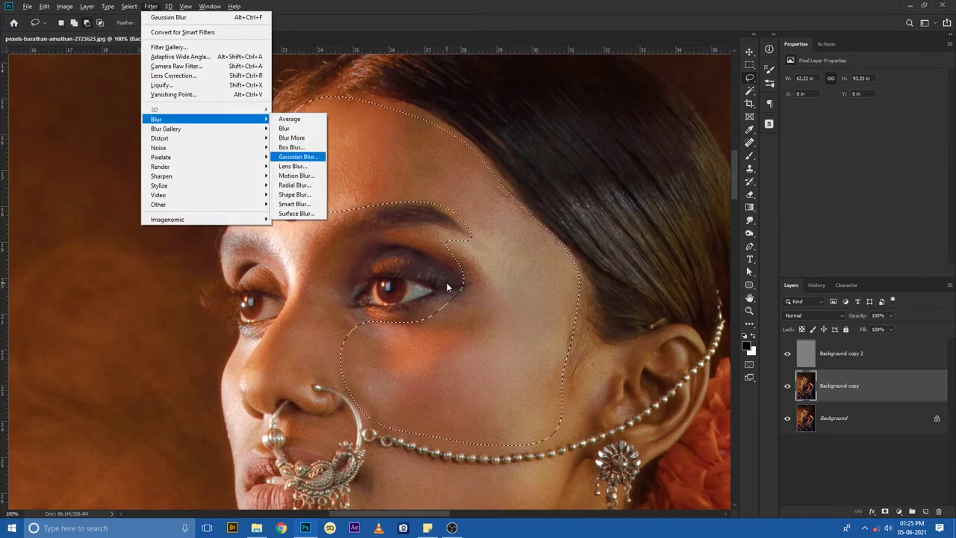
{"action": "key", "text": "Return"}
{"action": "left_click_drag", "start_coordinate": [642, 308], "coordinate": [646, 311]}
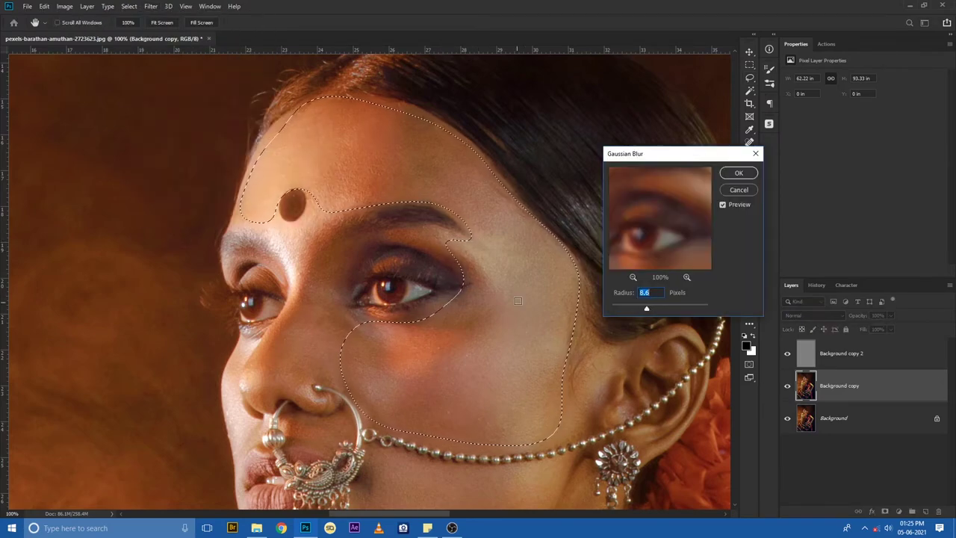
{"action": "key", "text": "Return"}
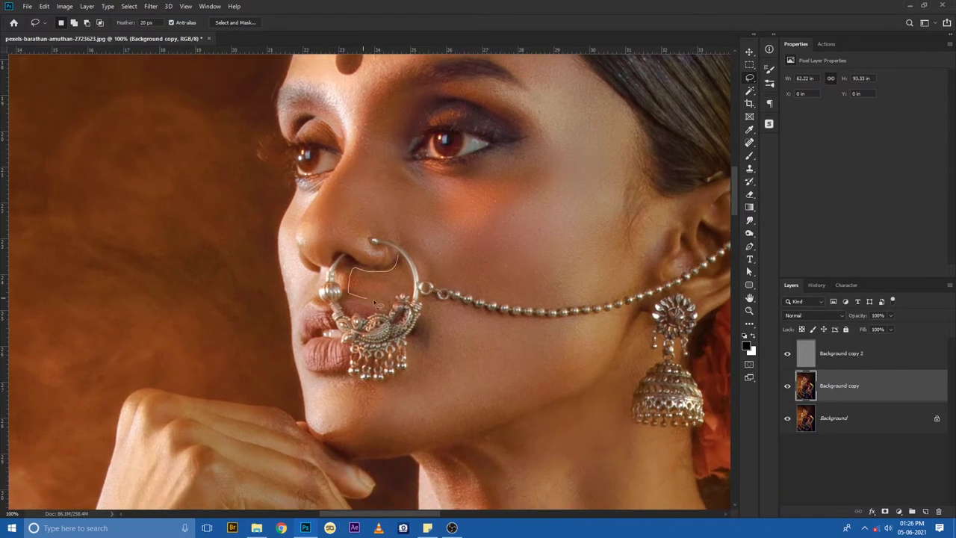
- Lasso 20 px feathered selections beside the nose ring, around the jaw and nose shadow
{"action": "left_click_drag", "start_coordinate": [375, 303], "coordinate": [407, 269]}
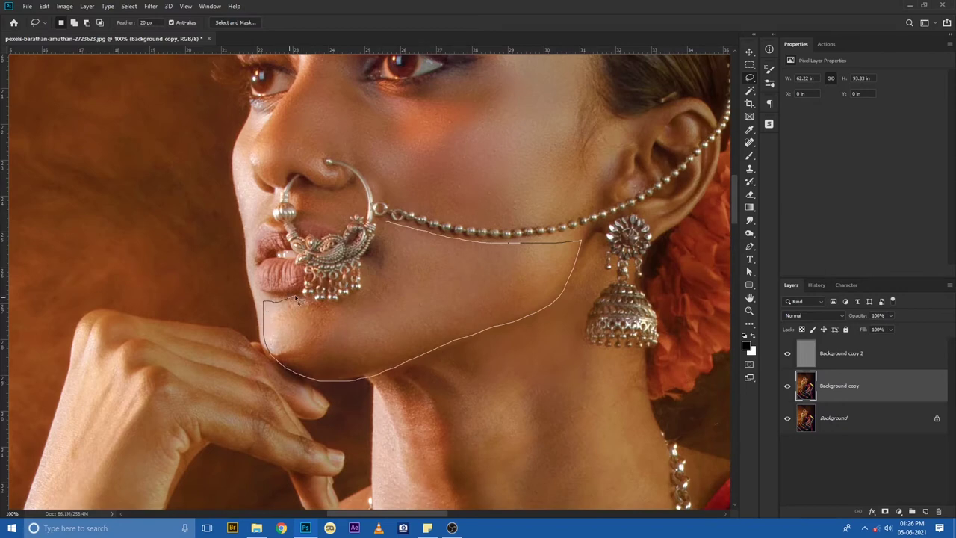
{"action": "left_click_drag", "start_coordinate": [369, 263], "coordinate": [402, 230]}
{"action": "key", "text": "Return"}
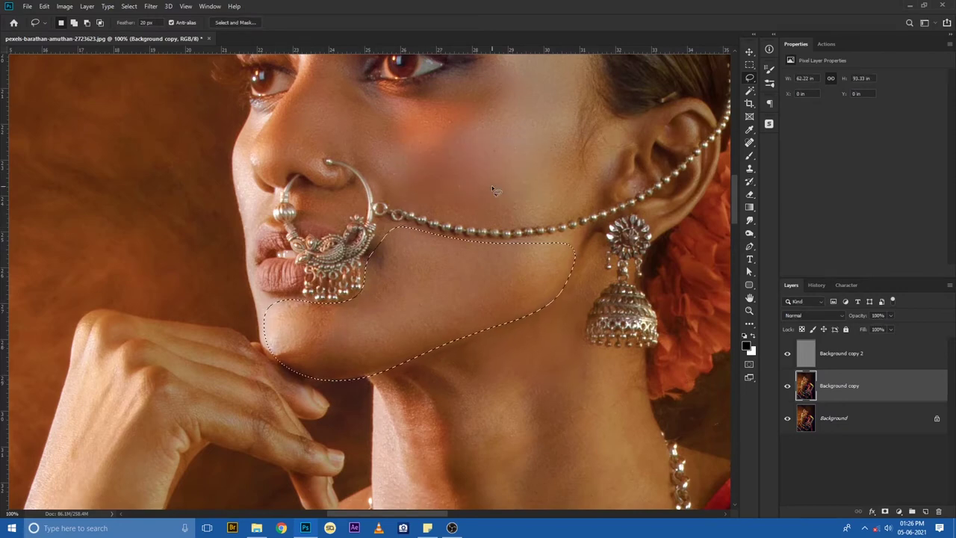
{"action": "left_click_drag", "start_coordinate": [287, 152], "coordinate": [361, 234]}
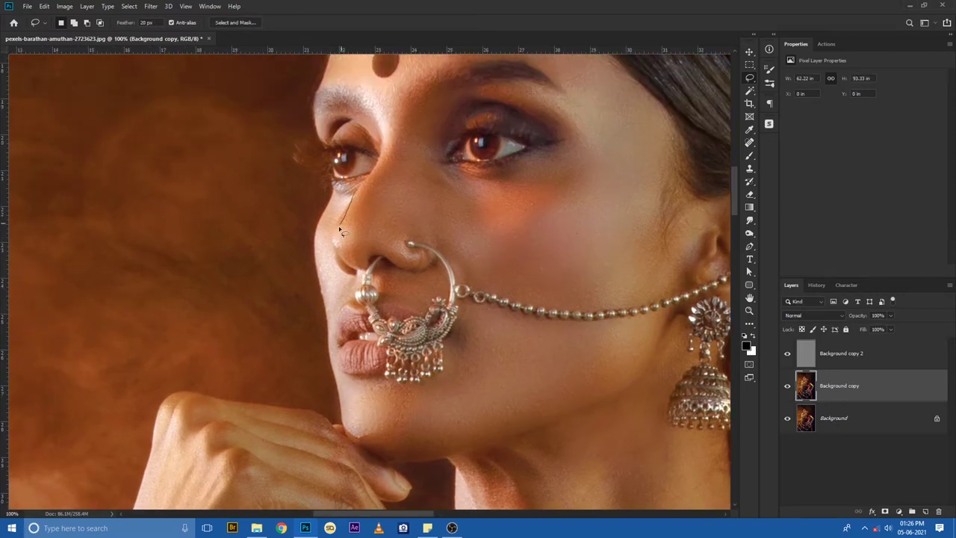
{"action": "left_click_drag", "start_coordinate": [335, 308], "coordinate": [336, 311]}
- Trace the jaw and neck skin, extending the selection down the shoulder beside the necklace
{"action": "left_click_drag", "start_coordinate": [391, 204], "coordinate": [260, 209]}
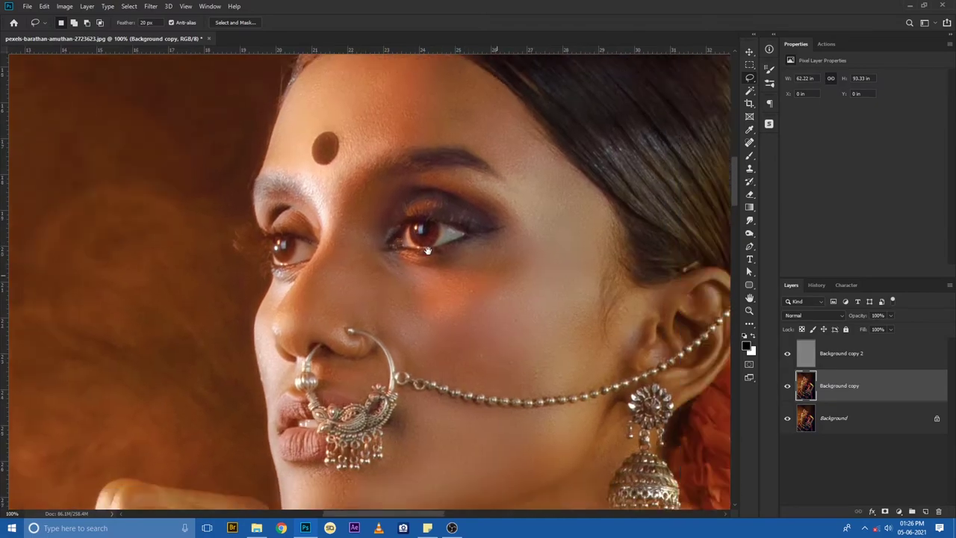
{"action": "scroll", "coordinate": [480, 210], "scroll_direction": "down", "scroll_amount": 5}
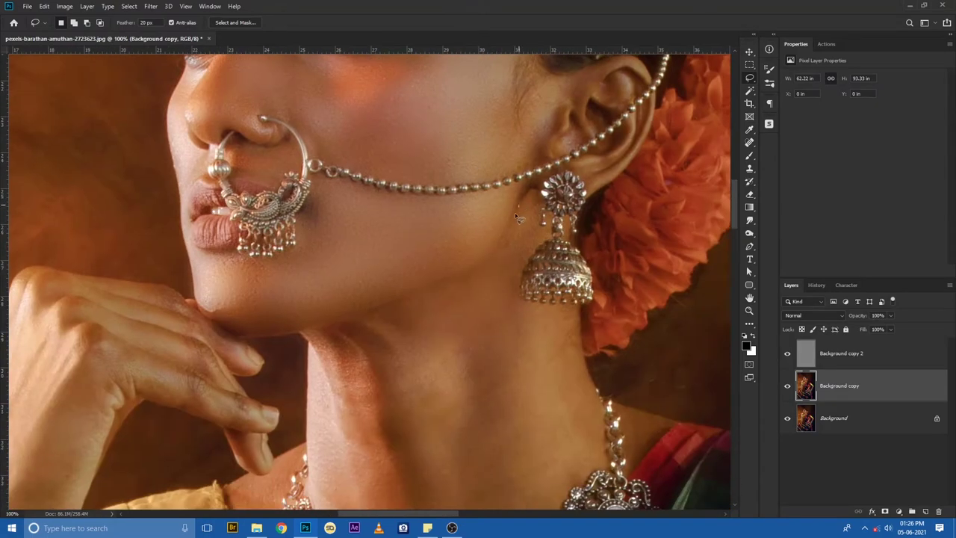
{"action": "mouse_move", "coordinate": [480, 210]}
{"action": "left_mouse_down"}
{"action": "mouse_move", "coordinate": [366, 344]}
{"action": "mouse_move", "coordinate": [426, 397]}
{"action": "mouse_move", "coordinate": [573, 267]}
{"action": "left_mouse_up"}
{"action": "scroll", "coordinate": [366, 344], "scroll_direction": "down", "scroll_amount": 3}
{"action": "scroll", "coordinate": [396, 403], "scroll_direction": "down", "scroll_amount": 3}
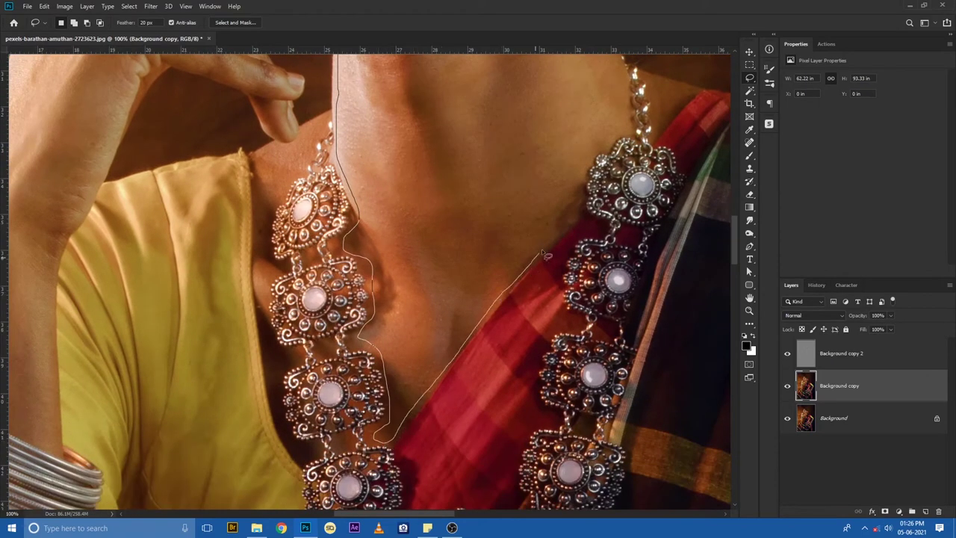
{"action": "scroll", "coordinate": [575, 224], "scroll_direction": "up", "scroll_amount": 3}
{"action": "scroll", "coordinate": [597, 292], "scroll_direction": "up", "scroll_amount": 2}
{"action": "scroll", "coordinate": [573, 267], "scroll_direction": "up", "scroll_amount": 2}
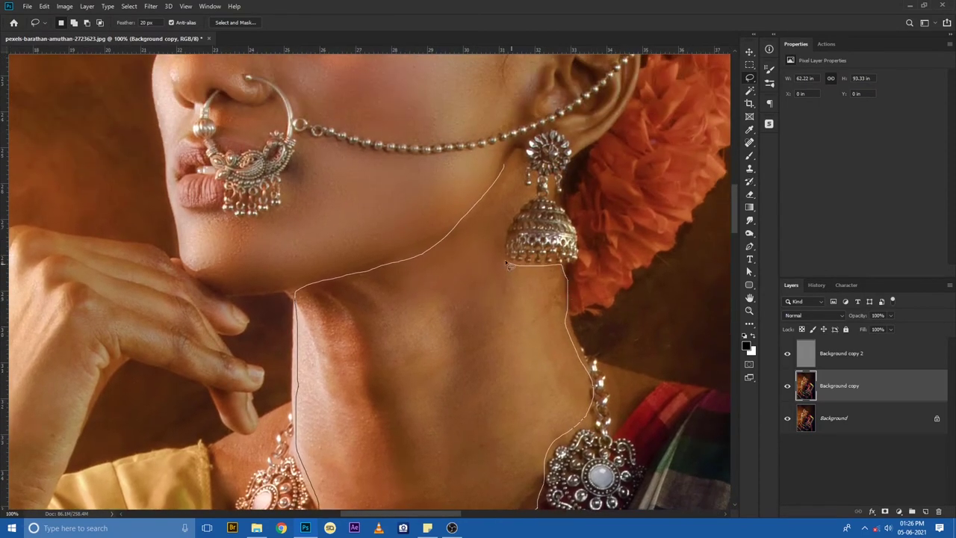
{"action": "left_click_drag", "start_coordinate": [574, 267], "coordinate": [424, 270]}
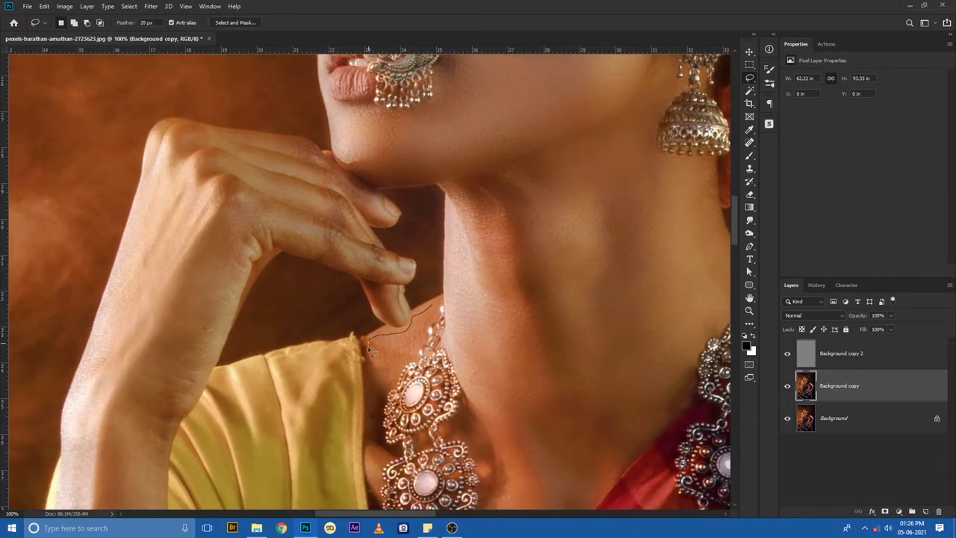
{"action": "mouse_move", "coordinate": [369, 352]}
{"action": "left_mouse_down"}
{"action": "mouse_move", "coordinate": [368, 448]}
{"action": "mouse_move", "coordinate": [404, 452]}
{"action": "left_mouse_up"}
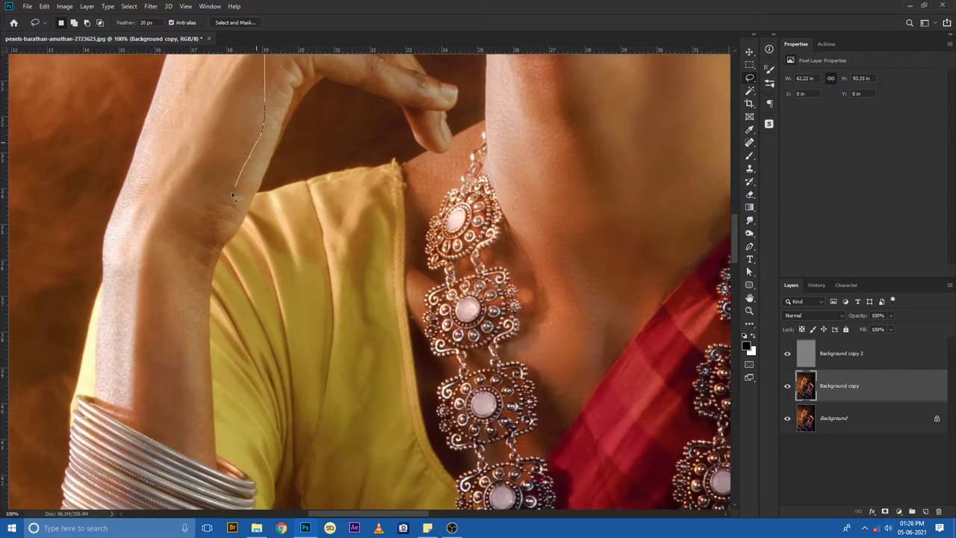
- Lasso the skin of the raised forearm, the lower arm and the bent right arm
{"action": "mouse_move", "coordinate": [218, 196]}
{"action": "left_mouse_down"}
{"action": "mouse_move", "coordinate": [199, 453]}
{"action": "mouse_move", "coordinate": [105, 278]}
{"action": "mouse_move", "coordinate": [192, 122]}
{"action": "left_mouse_up"}
{"action": "scroll", "coordinate": [104, 278], "scroll_direction": "up", "scroll_amount": 2}
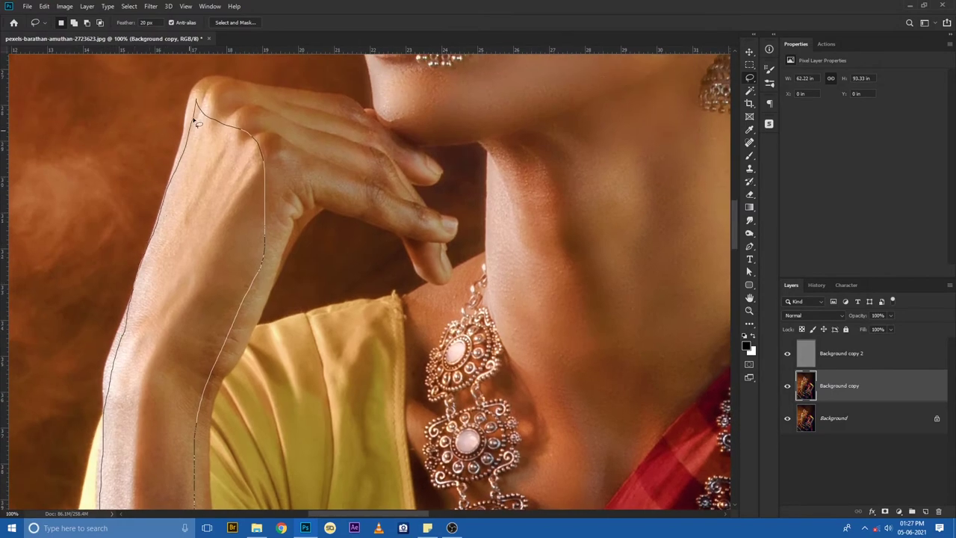
{"action": "scroll", "coordinate": [305, 206], "scroll_direction": "down", "scroll_amount": 3}
{"action": "scroll", "coordinate": [395, 262], "scroll_direction": "down", "scroll_amount": 5}
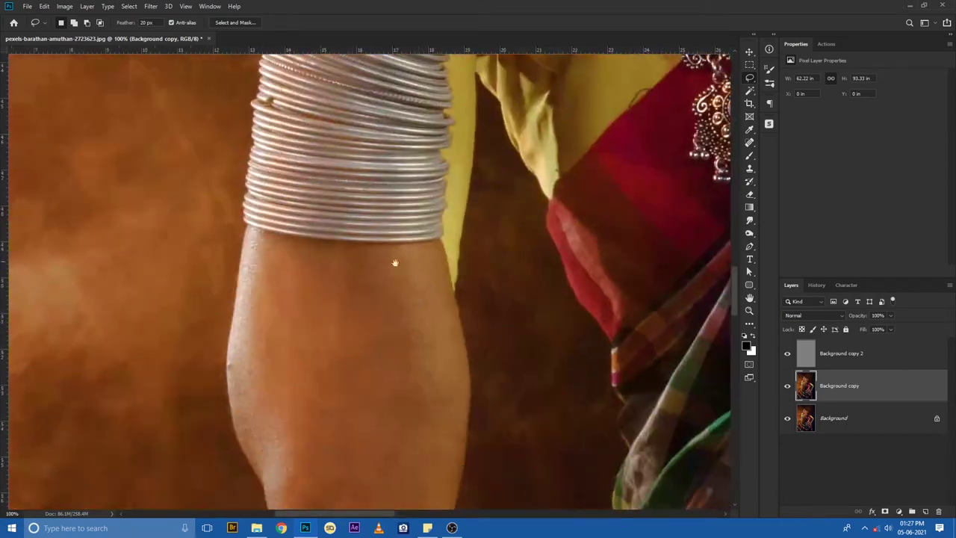
{"action": "mouse_move", "coordinate": [354, 254]}
{"action": "left_mouse_down"}
{"action": "mouse_move", "coordinate": [249, 256]}
{"action": "mouse_move", "coordinate": [233, 312]}
{"action": "left_mouse_up"}
{"action": "scroll", "coordinate": [250, 256], "scroll_direction": "down", "scroll_amount": 2}
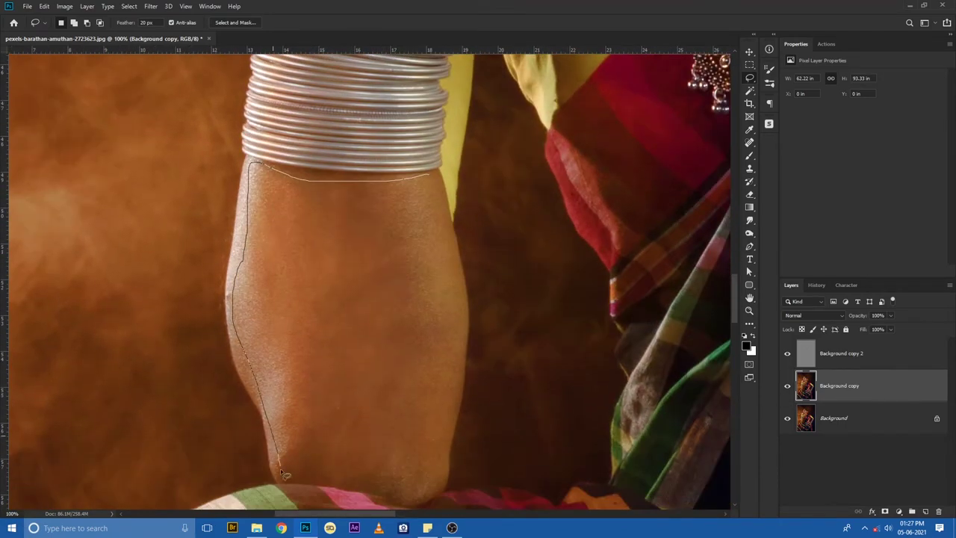
{"action": "mouse_move", "coordinate": [432, 498]}
{"action": "left_mouse_down"}
{"action": "mouse_move", "coordinate": [458, 300]}
{"action": "mouse_move", "coordinate": [437, 218]}
{"action": "left_mouse_up"}
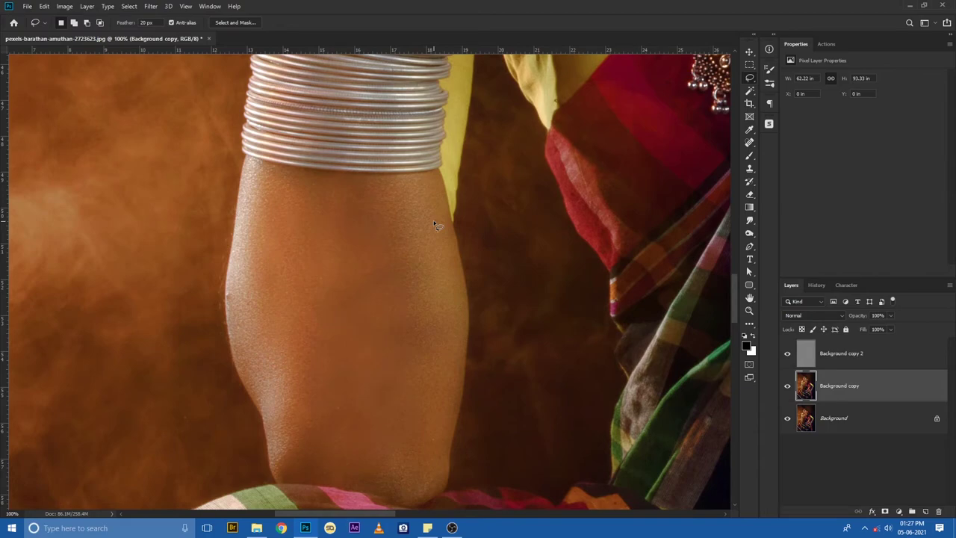
{"action": "left_click_drag", "start_coordinate": [451, 216], "coordinate": [456, 287]}
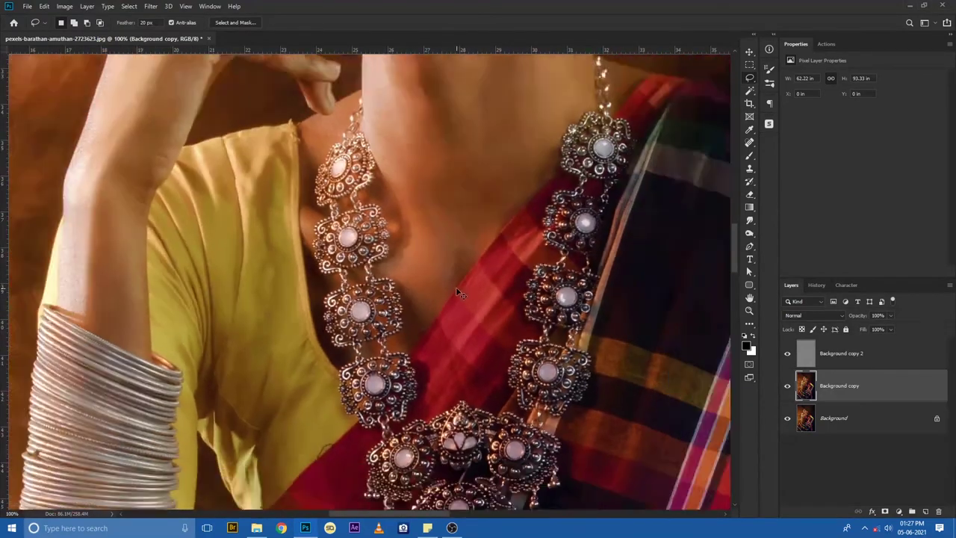
{"action": "scroll", "coordinate": [455, 287], "scroll_direction": "down", "scroll_amount": 3}
{"action": "mouse_move", "coordinate": [454, 249]}
{"action": "left_mouse_down"}
{"action": "mouse_move", "coordinate": [439, 314]}
{"action": "mouse_move", "coordinate": [396, 403]}
{"action": "mouse_move", "coordinate": [529, 276]}
{"action": "mouse_move", "coordinate": [498, 202]}
{"action": "mouse_move", "coordinate": [456, 249]}
{"action": "left_mouse_up"}
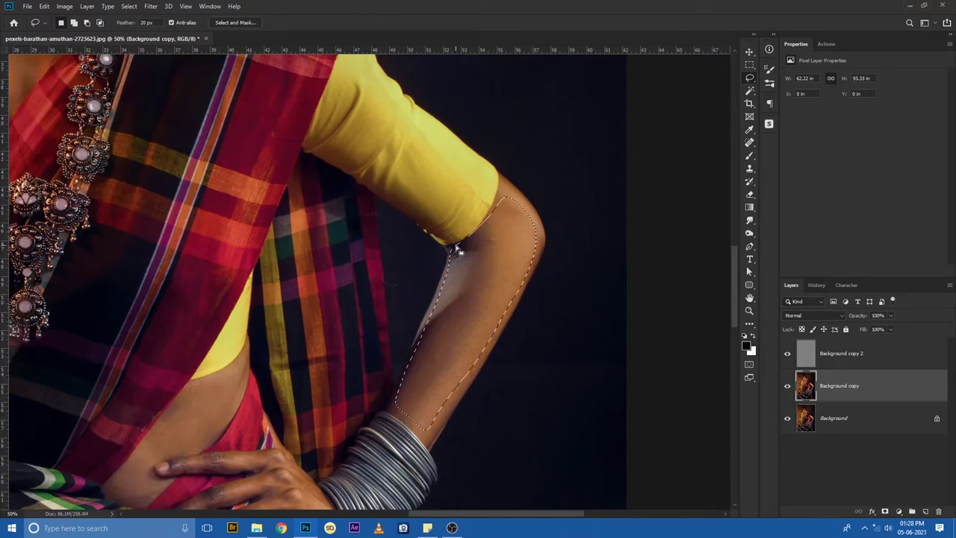
- Apply Gaussian Blur to the selected arm skin and deselect
{"action": "key", "text": "alt+t"}
{"action": "key", "text": "b"}
{"action": "key", "text": "Right"}
{"action": "key", "text": "Down"}
{"action": "key", "text": "Down"}
{"action": "key", "text": "Down"}
{"action": "key", "text": "Down"}
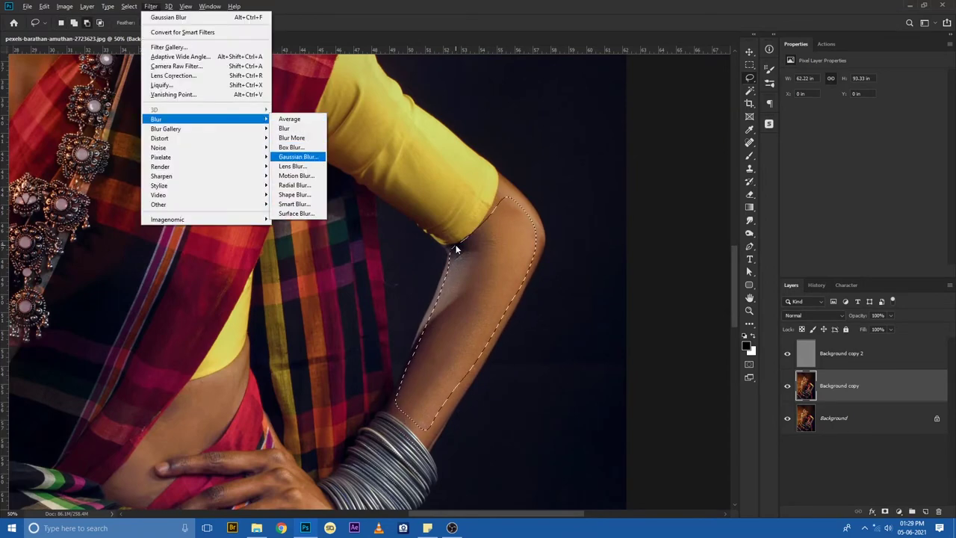
{"action": "key", "text": "Return"}
{"action": "key", "text": "Return"}
{"action": "key", "text": "ctrl+d"}
{"action": "key", "text": "v"}
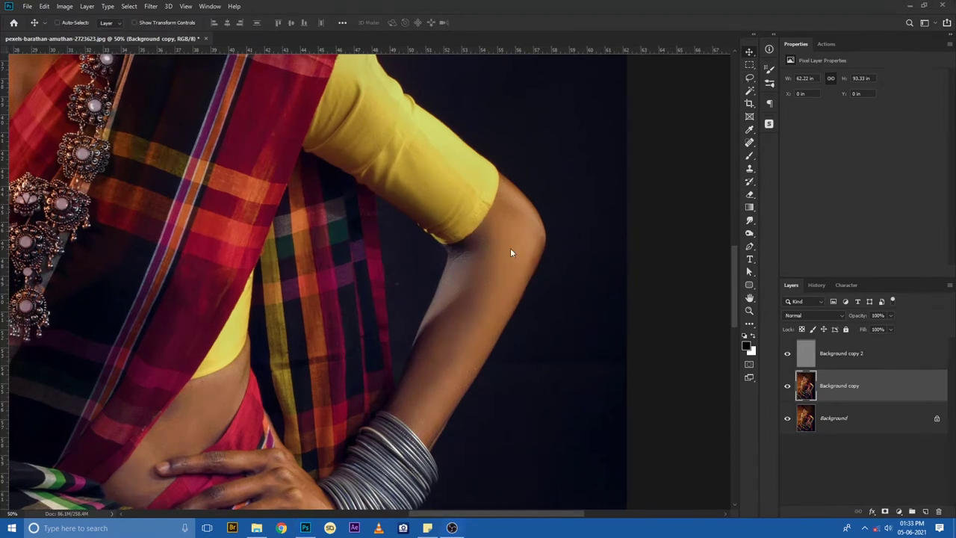
- Merge the two retouch layers into Background copy 2 and apply Portraiture skin smoothing
{"action": "key", "text": "ctrl+minus"}
{"action": "left_click", "coordinate": [864, 363]}
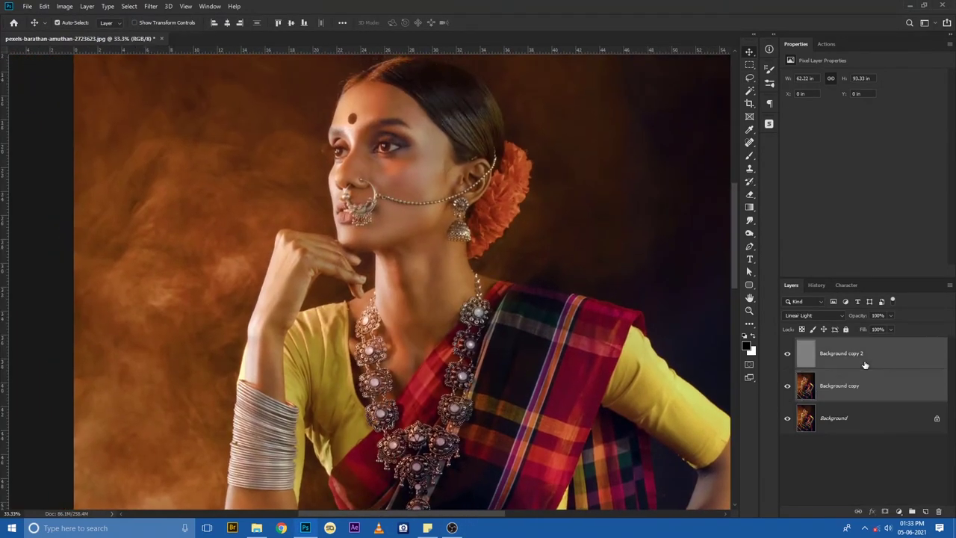
{"action": "key", "text": "ctrl+e"}
{"action": "left_click", "coordinate": [153, 7]}
{"action": "left_click", "coordinate": [291, 219]}
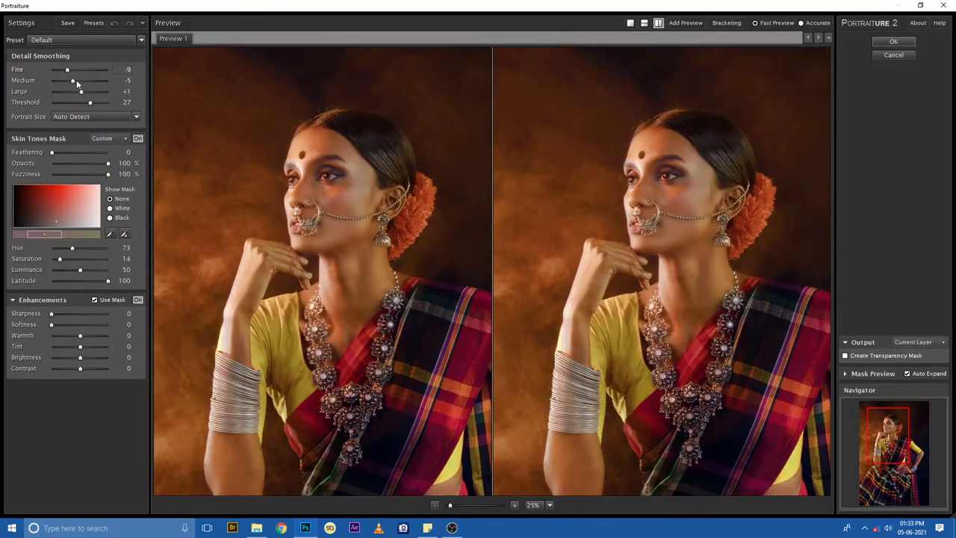
{"action": "key", "text": "Return"}
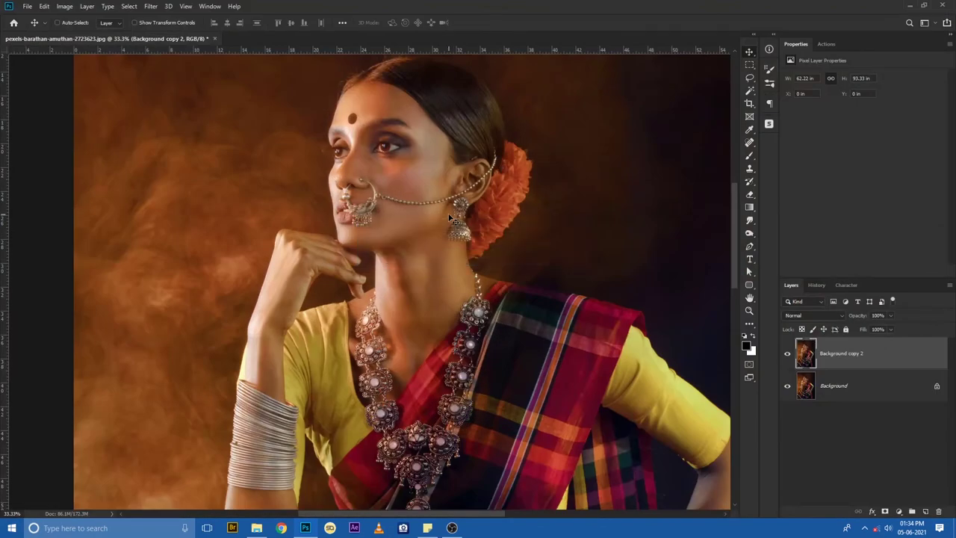
- Duplicate the layer, apply a 2.0 px High Pass, blend Linear Light, and merge it down
{"action": "key", "text": "ctrl+j"}
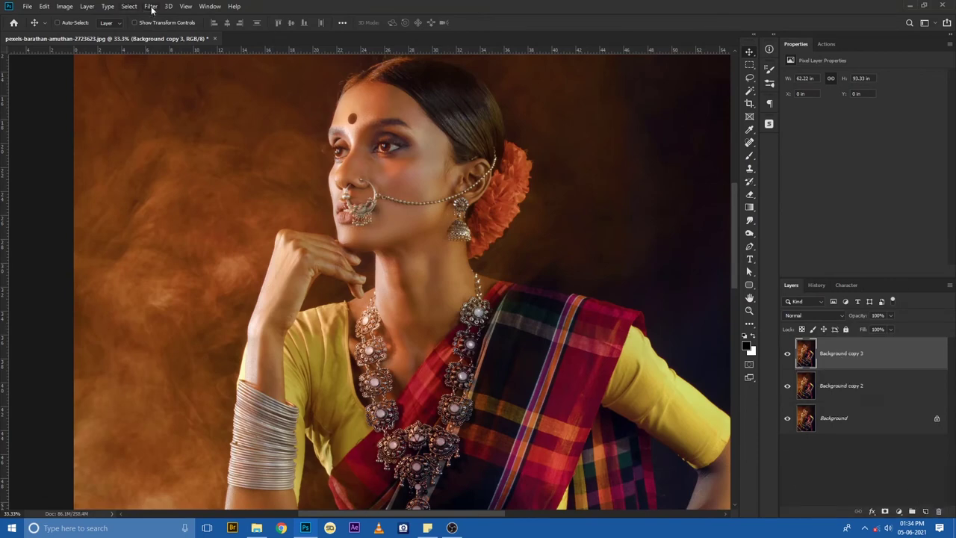
{"action": "left_click", "coordinate": [151, 7]}
{"action": "left_click", "coordinate": [292, 213]}
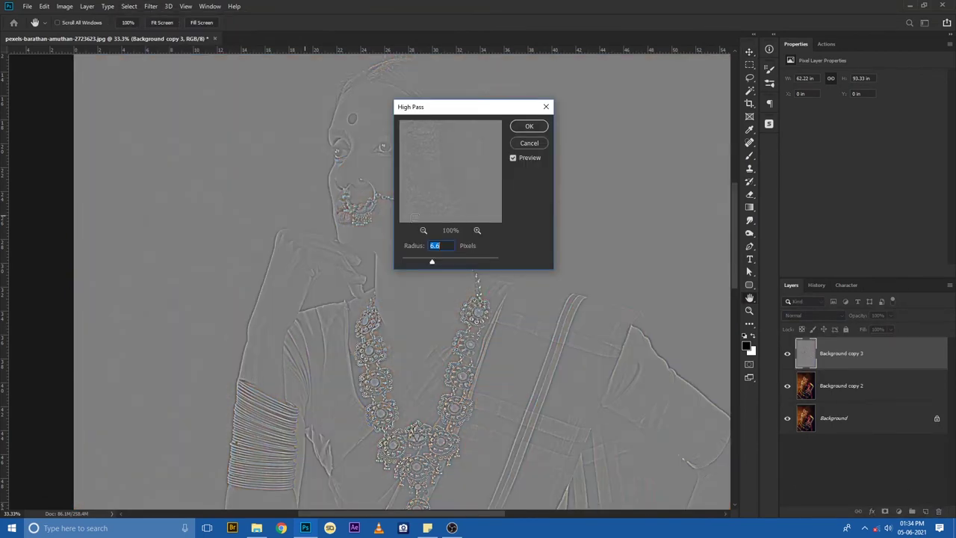
{"action": "left_click_drag", "start_coordinate": [425, 264], "coordinate": [413, 263]}
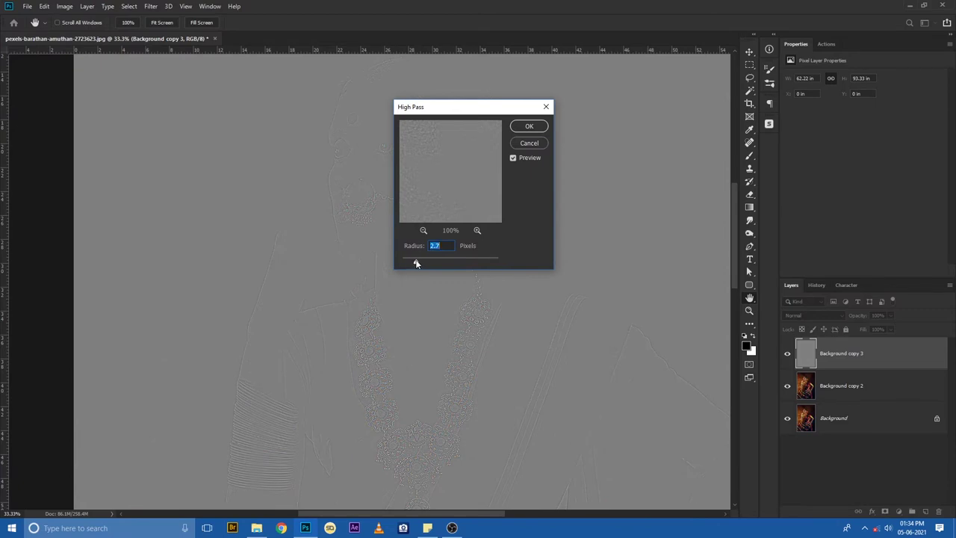
{"action": "left_click", "coordinate": [528, 126]}
{"action": "left_click", "coordinate": [812, 315]}
{"action": "left_click", "coordinate": [810, 420]}
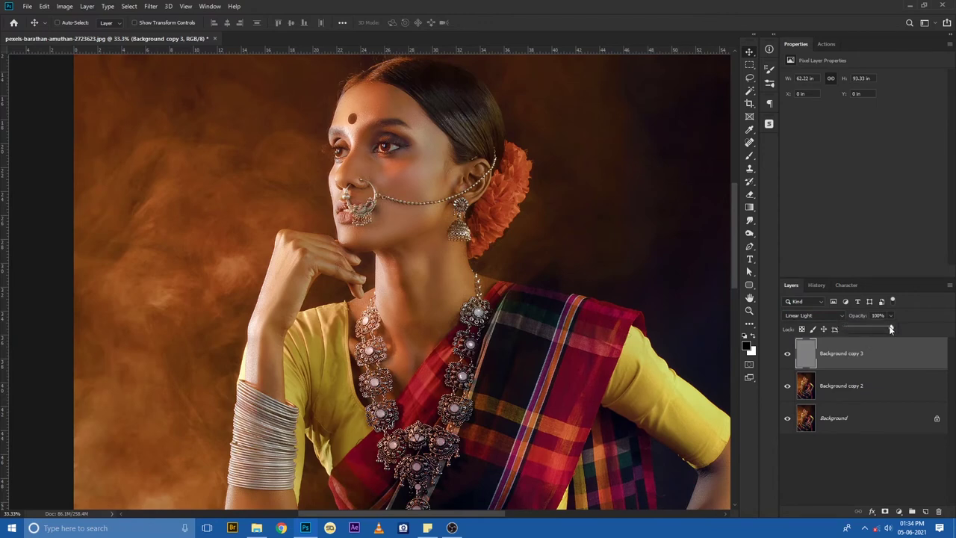
{"action": "key", "text": "ctrl+e"}
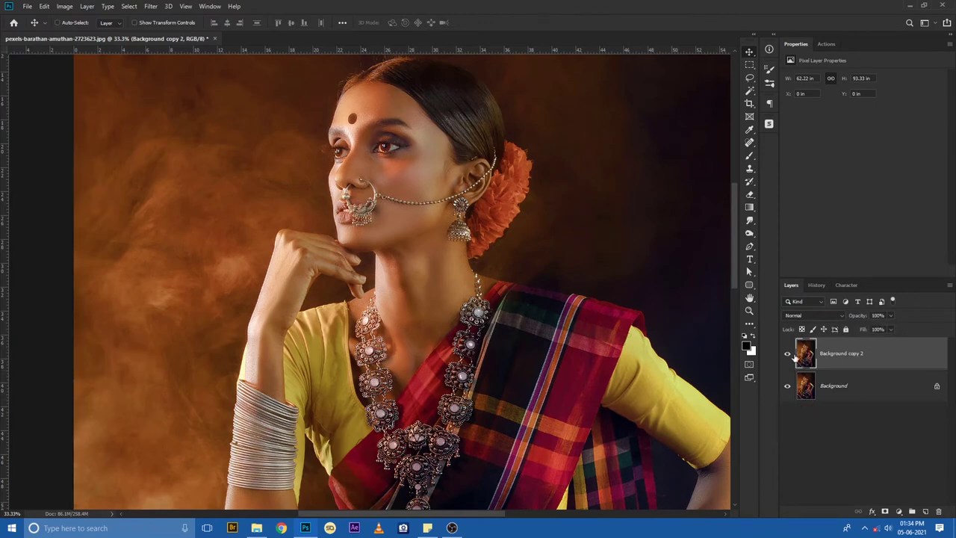
{"action": "scroll", "coordinate": [532, 338], "scroll_direction": "up", "scroll_amount": 3}
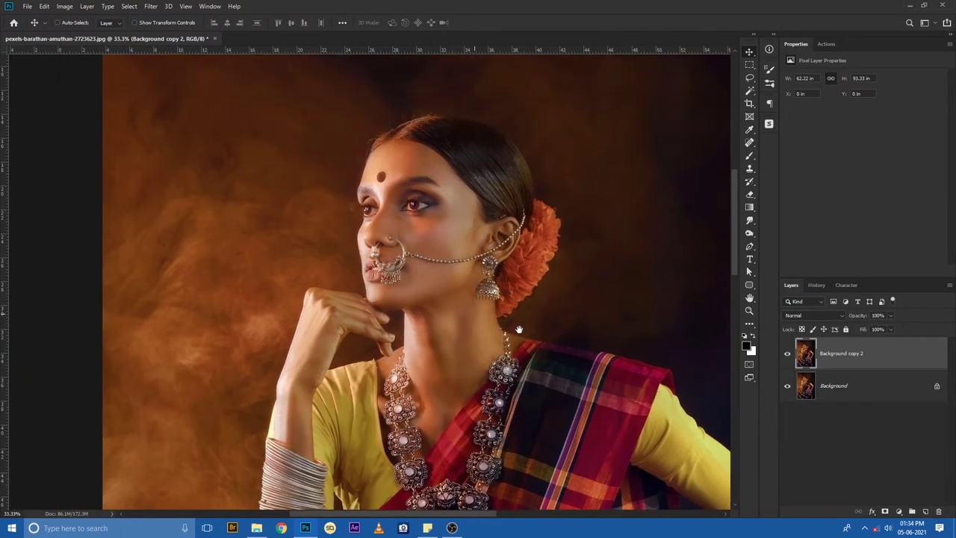
- Sample a tan skin tone from the face and add it as a Color Fill 1 layer
{"action": "scroll", "coordinate": [532, 338], "scroll_direction": "up", "scroll_amount": 2}
{"action": "left_click", "coordinate": [746, 344]}
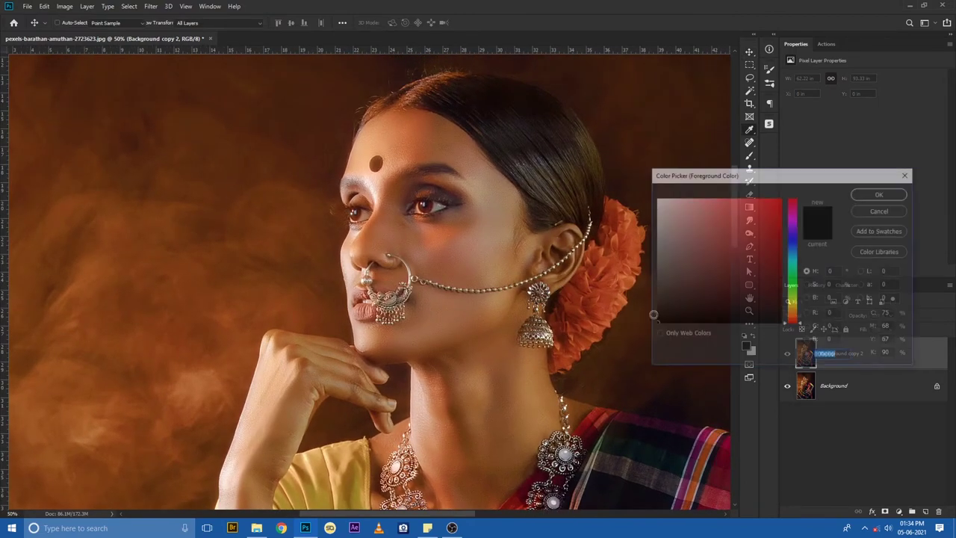
{"action": "left_click", "coordinate": [508, 228]}
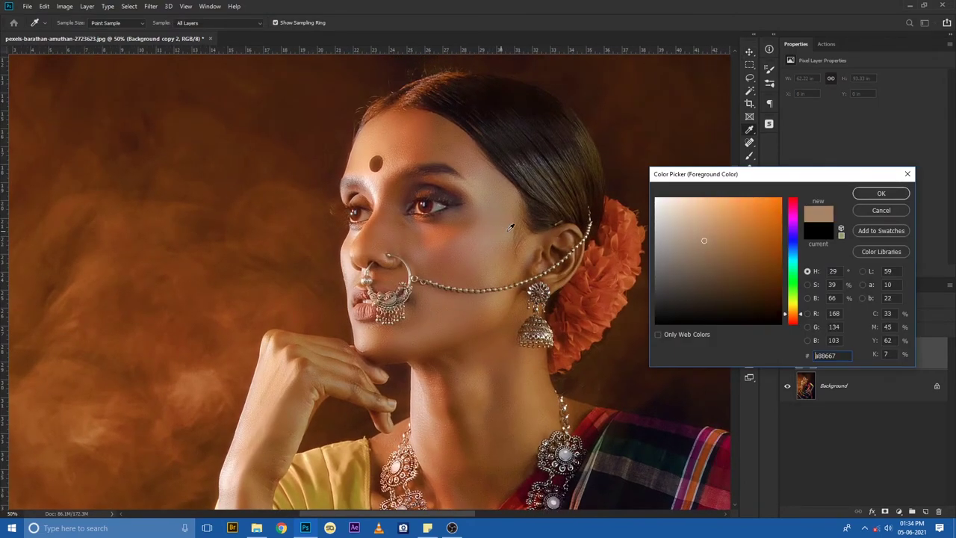
{"action": "left_click", "coordinate": [872, 195]}
{"action": "left_click", "coordinate": [898, 512]}
{"action": "left_click", "coordinate": [903, 334]}
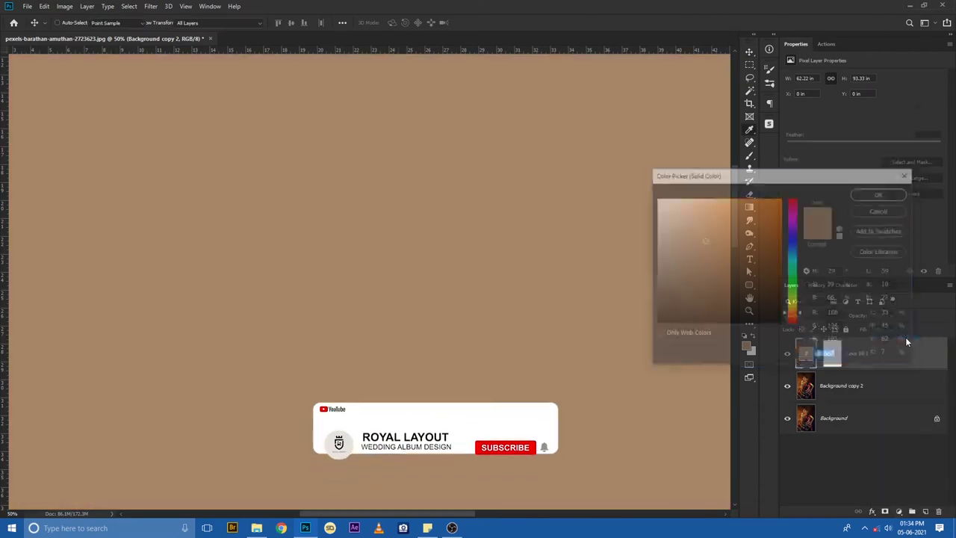
{"action": "left_click", "coordinate": [877, 193]}
- Set Color Fill 1 to Overlay blend mode with 9% Fill
{"action": "left_click", "coordinate": [806, 310]}
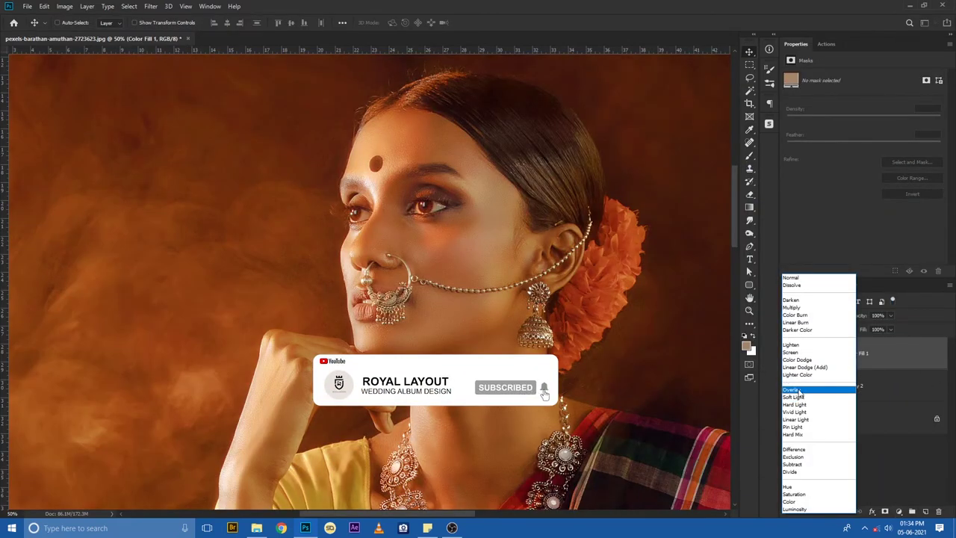
{"action": "left_click", "coordinate": [793, 389]}
{"action": "left_click", "coordinate": [889, 329]}
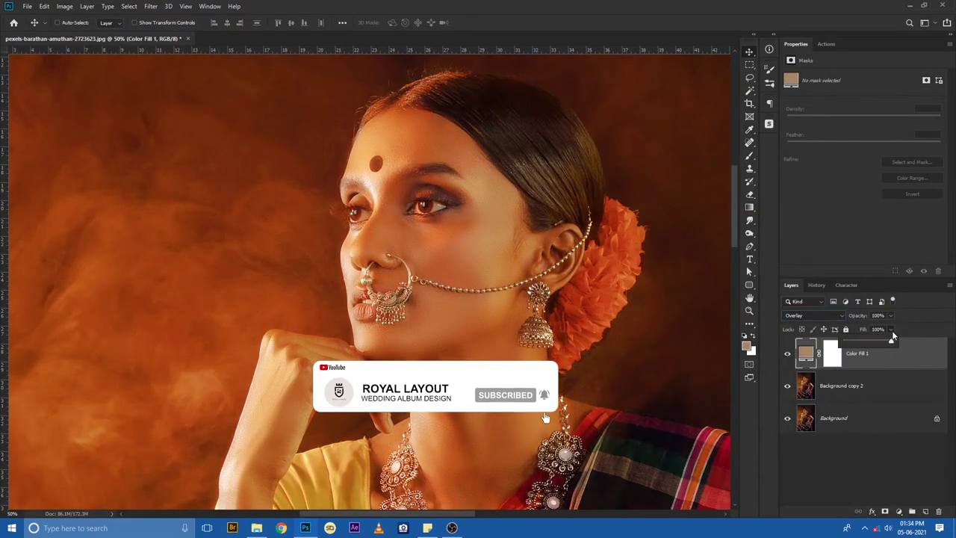
{"action": "left_click_drag", "start_coordinate": [888, 342], "coordinate": [847, 344]}
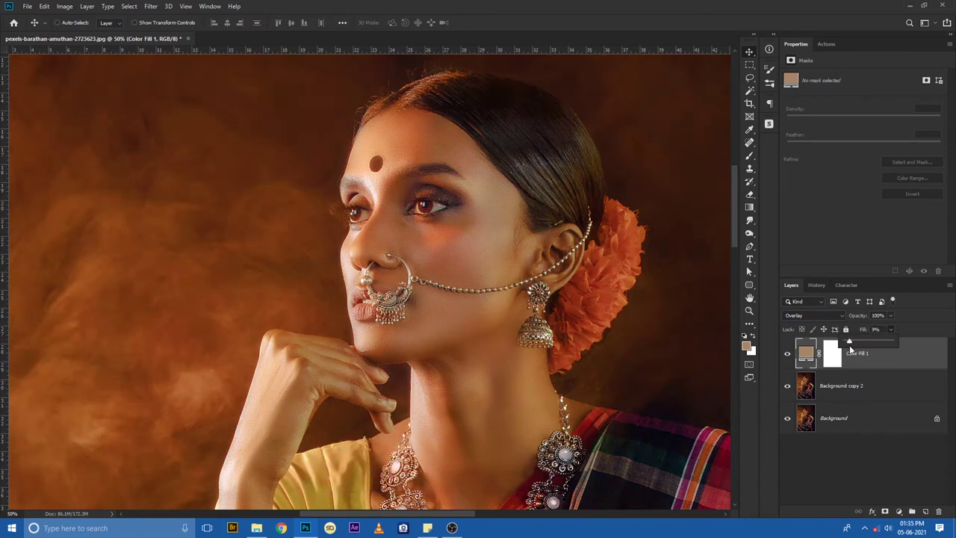
{"action": "left_click", "coordinate": [787, 354]}
{"action": "scroll", "coordinate": [517, 256], "scroll_direction": "down", "scroll_amount": 3}
{"action": "scroll", "coordinate": [531, 247], "scroll_direction": "up", "scroll_amount": 2}
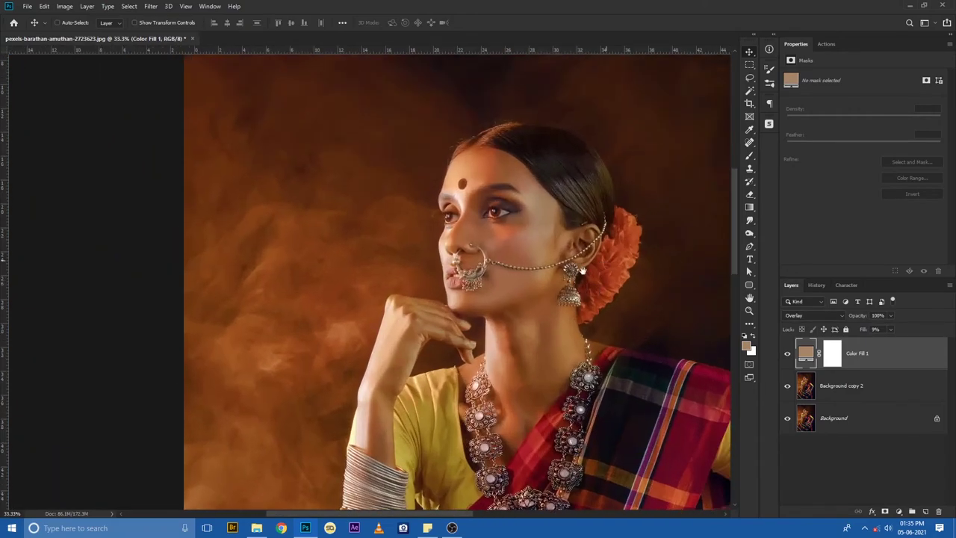
{"action": "scroll", "coordinate": [263, 328], "scroll_direction": "up", "scroll_amount": 1}
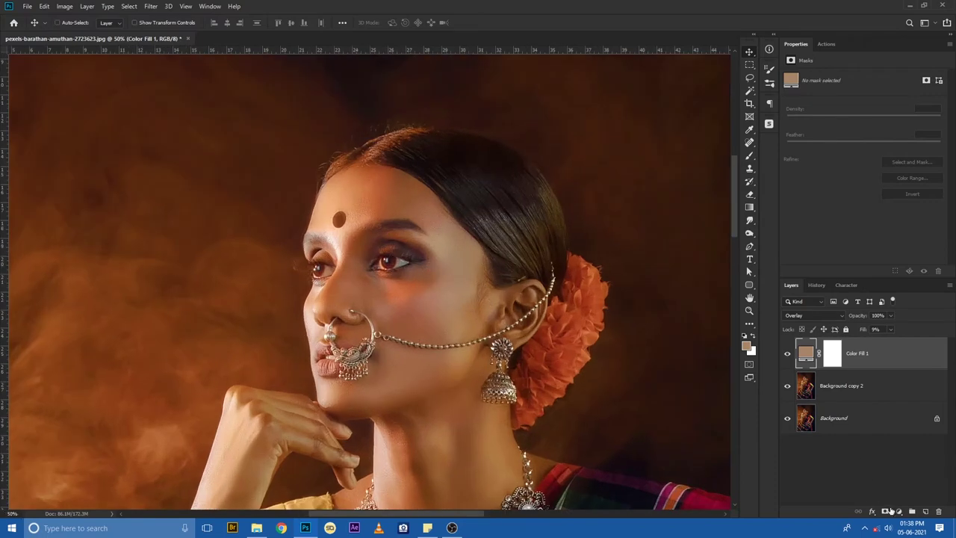
- Add a brightening Curves 1 layer, invert its mask to black, and set the brush to 100% flow
{"action": "left_click", "coordinate": [898, 511]}
{"action": "left_click", "coordinate": [892, 381]}
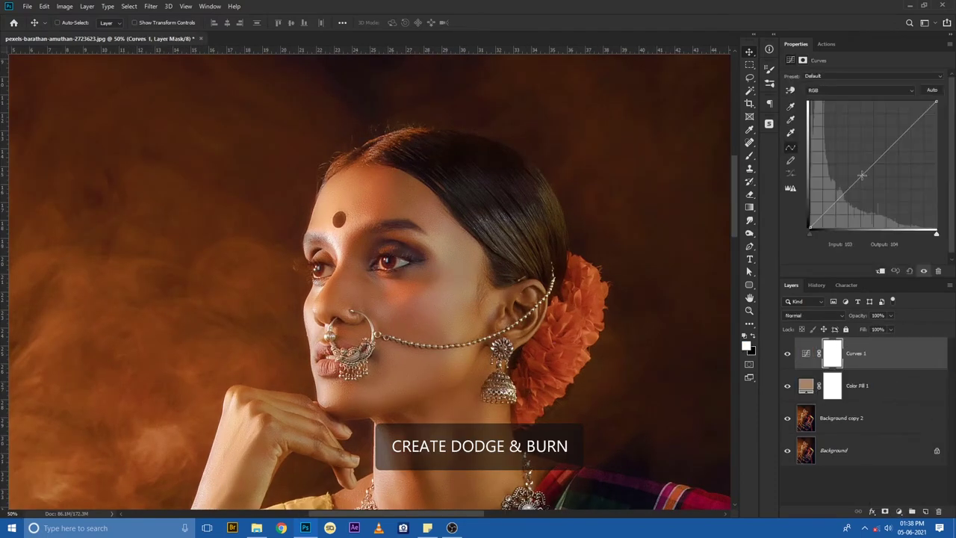
{"action": "left_click_drag", "start_coordinate": [857, 180], "coordinate": [858, 161]}
{"action": "key", "text": "ctrl+i"}
{"action": "key", "text": "ctrl+plus"}
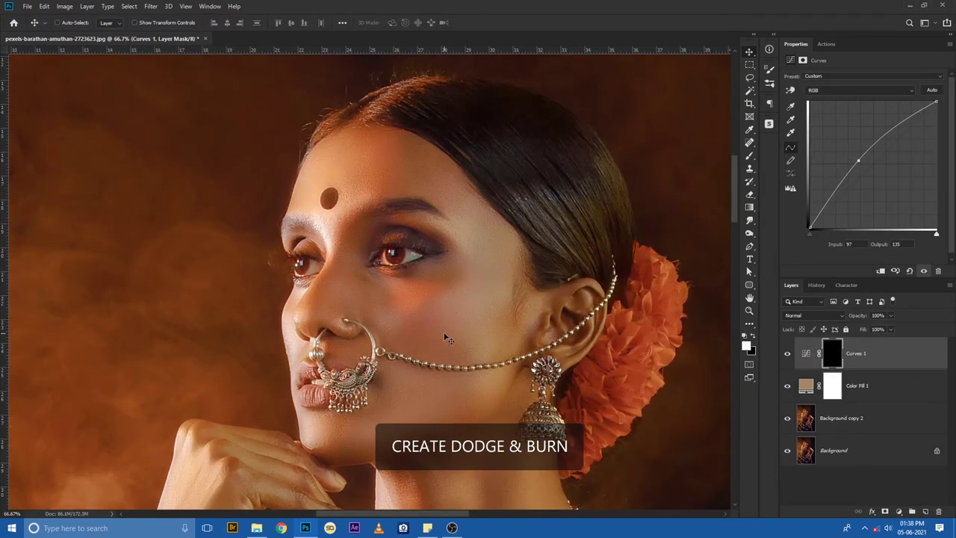
{"action": "key", "text": "b"}
{"action": "left_click", "coordinate": [409, 313]}
{"action": "key", "text": "bracketleft"}
{"action": "key", "text": "bracketleft"}
{"action": "key", "text": "bracketleft"}
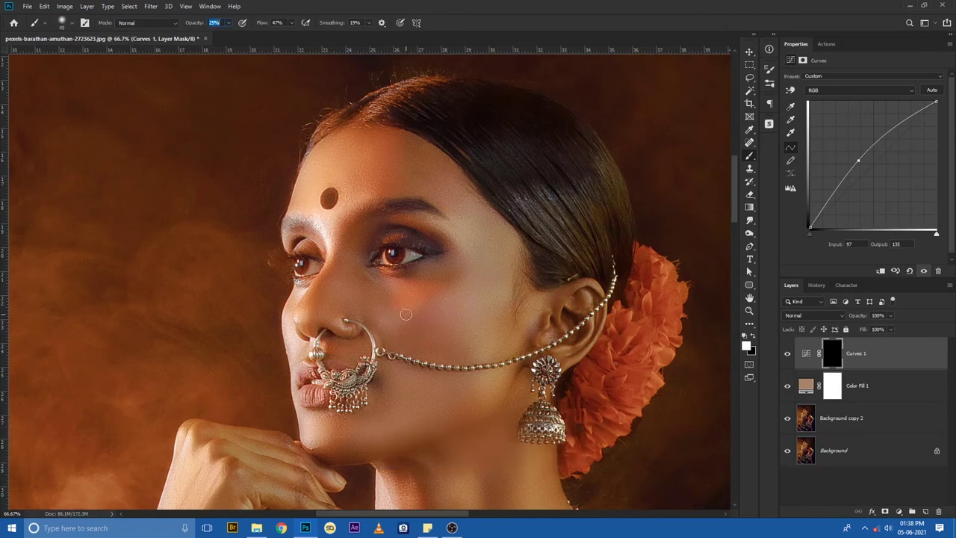
{"action": "left_click", "coordinate": [227, 23]}
{"action": "left_click", "coordinate": [306, 36]}
- Paint highlights on the cheekbone and chin, then feather the Curves 1 mask 40.6 px
{"action": "left_click_drag", "start_coordinate": [376, 299], "coordinate": [486, 266]}
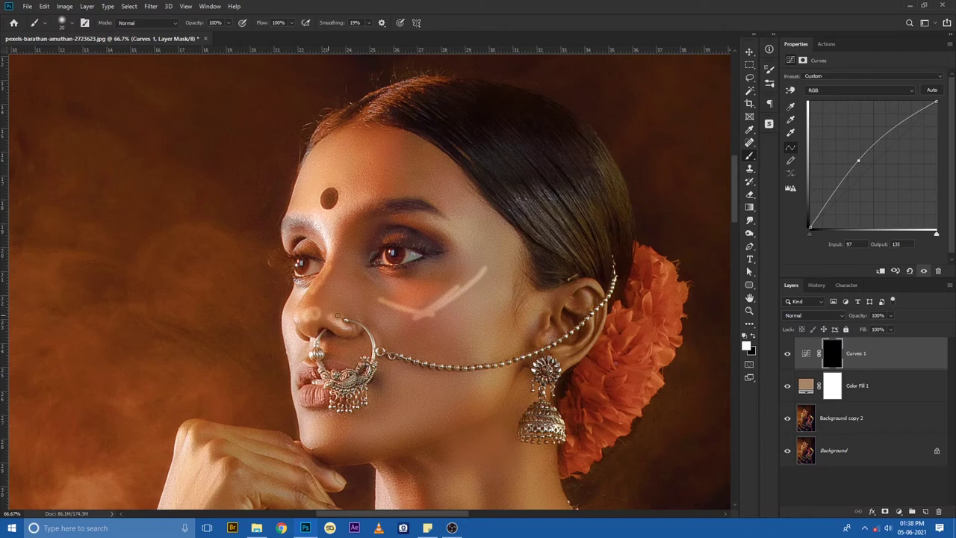
{"action": "left_click_drag", "start_coordinate": [336, 438], "coordinate": [326, 433]}
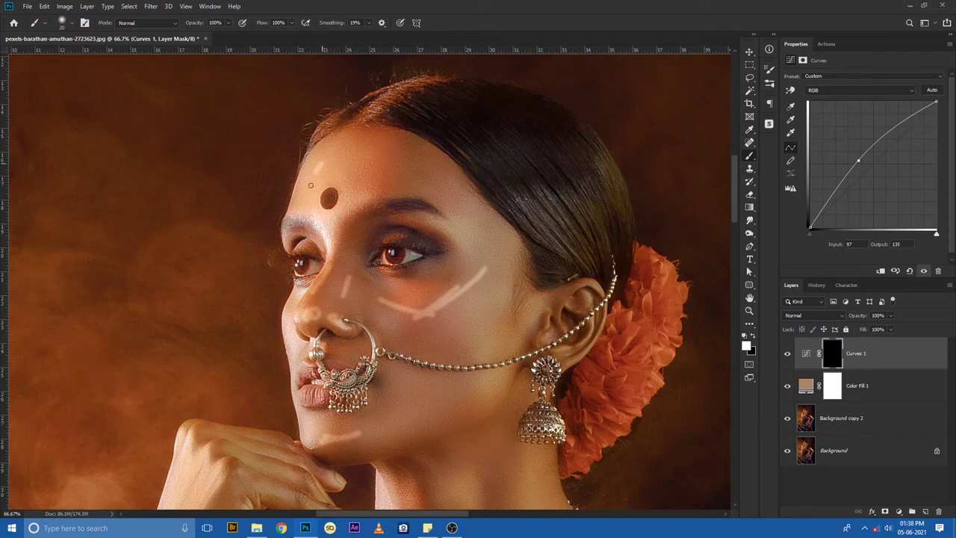
{"action": "left_click", "coordinate": [830, 360]}
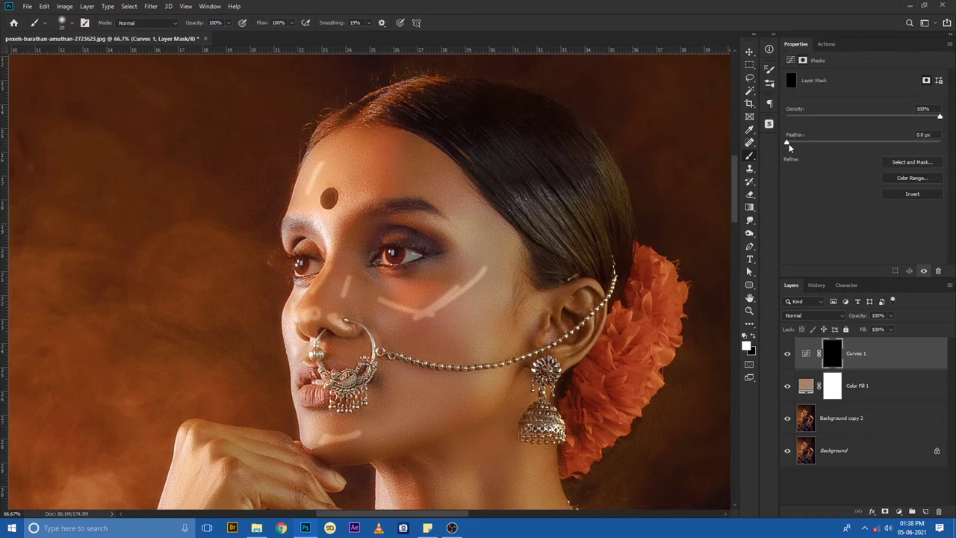
{"action": "left_click_drag", "start_coordinate": [786, 143], "coordinate": [866, 144]}
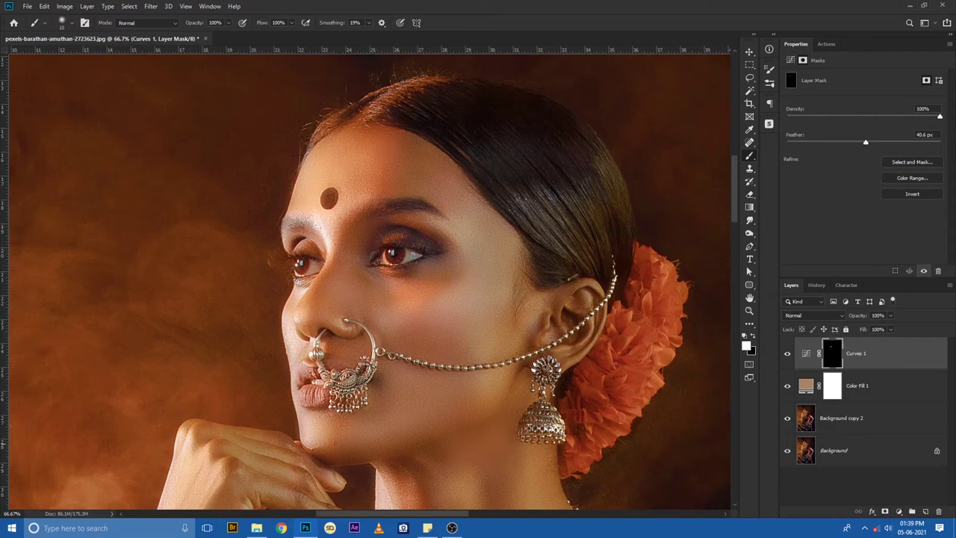
{"action": "scroll", "coordinate": [470, 294], "scroll_direction": "down", "scroll_amount": 5}
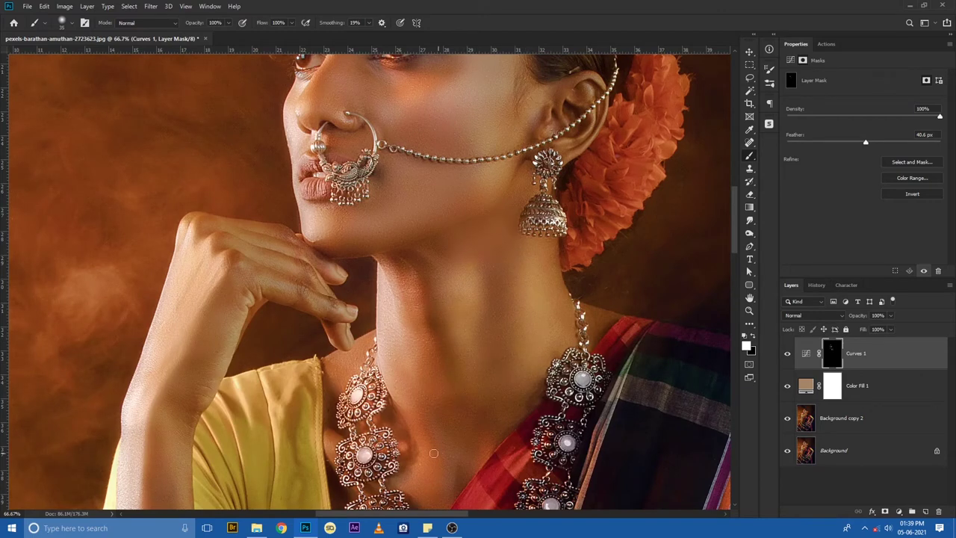
{"action": "scroll", "coordinate": [405, 422], "scroll_direction": "up", "scroll_amount": 2}
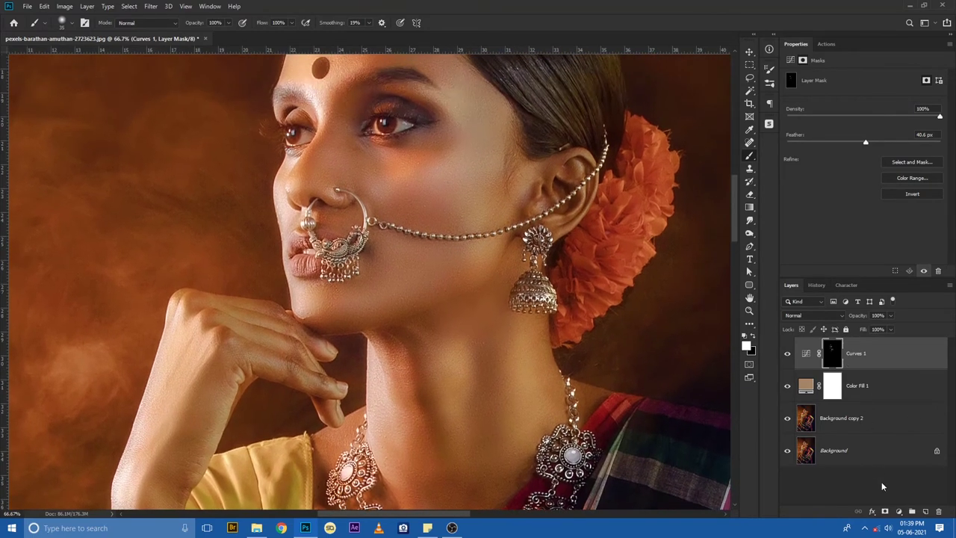
{"action": "left_click", "coordinate": [898, 511]}
- Add a Curves 2 layer darkened to input 133, output 95, with an inverted black mask
{"action": "left_click", "coordinate": [892, 384]}
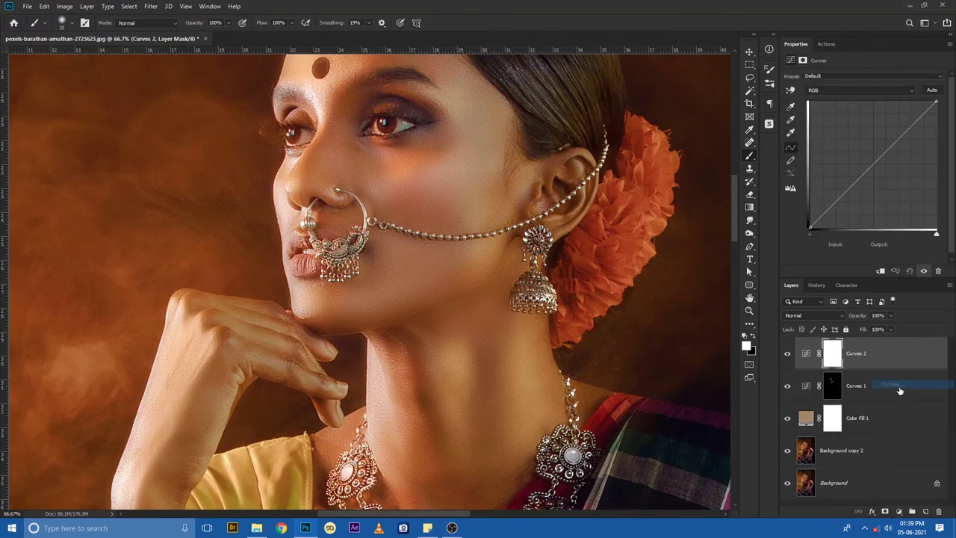
{"action": "left_click_drag", "start_coordinate": [876, 164], "coordinate": [876, 180]}
{"action": "key", "text": "ctrl+i"}
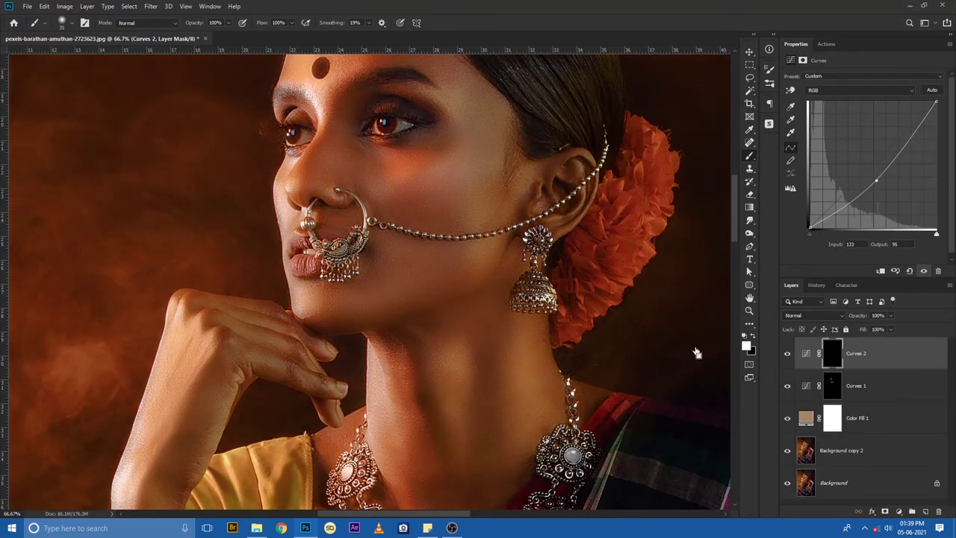
{"action": "scroll", "coordinate": [454, 232], "scroll_direction": "up", "scroll_amount": 2}
{"action": "scroll", "coordinate": [454, 232], "scroll_direction": "left", "scroll_amount": 1}
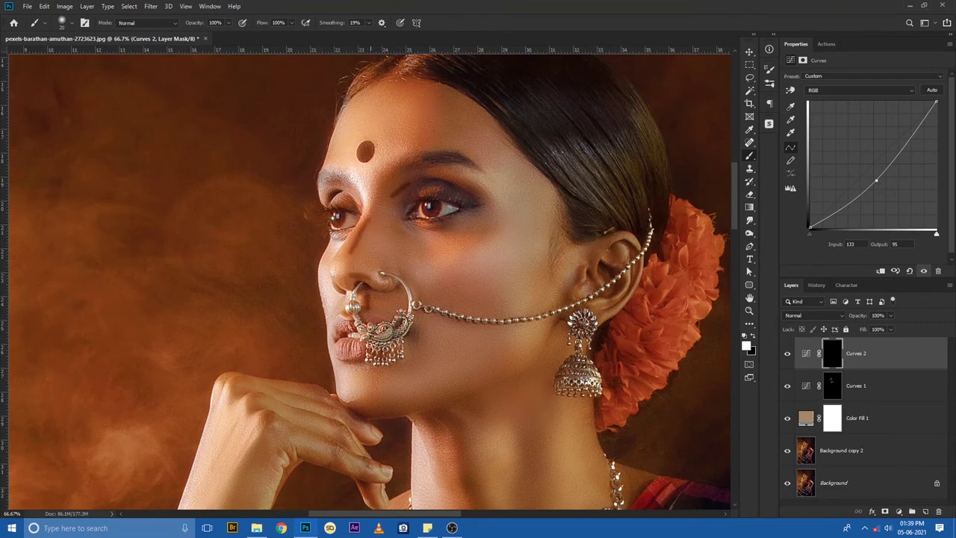
{"action": "scroll", "coordinate": [481, 336], "scroll_direction": "down", "scroll_amount": 2}
{"action": "scroll", "coordinate": [439, 282], "scroll_direction": "down", "scroll_amount": 2}
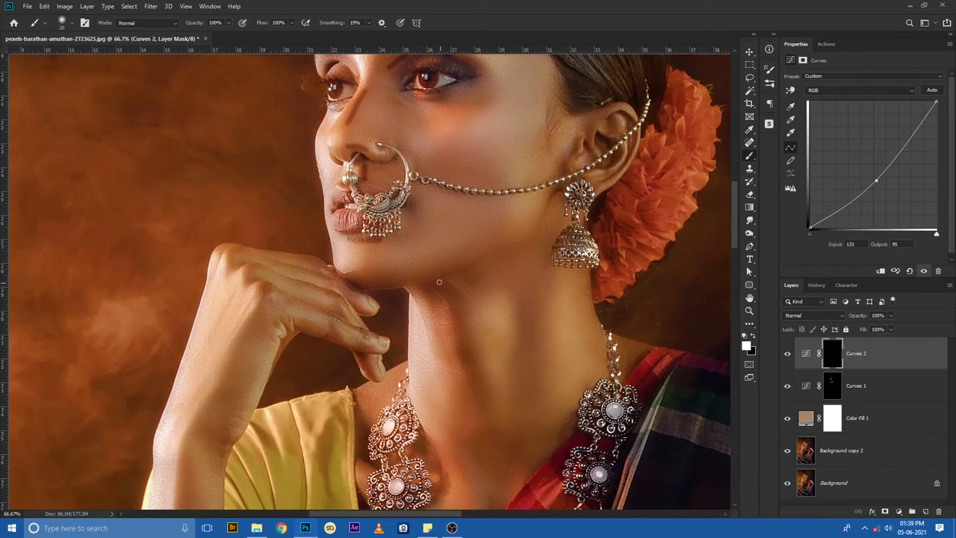
- Paint shadows along the jawline and neck, then feather the Curves 2 mask 35.4 px
{"action": "left_click_drag", "start_coordinate": [521, 238], "coordinate": [542, 241]}
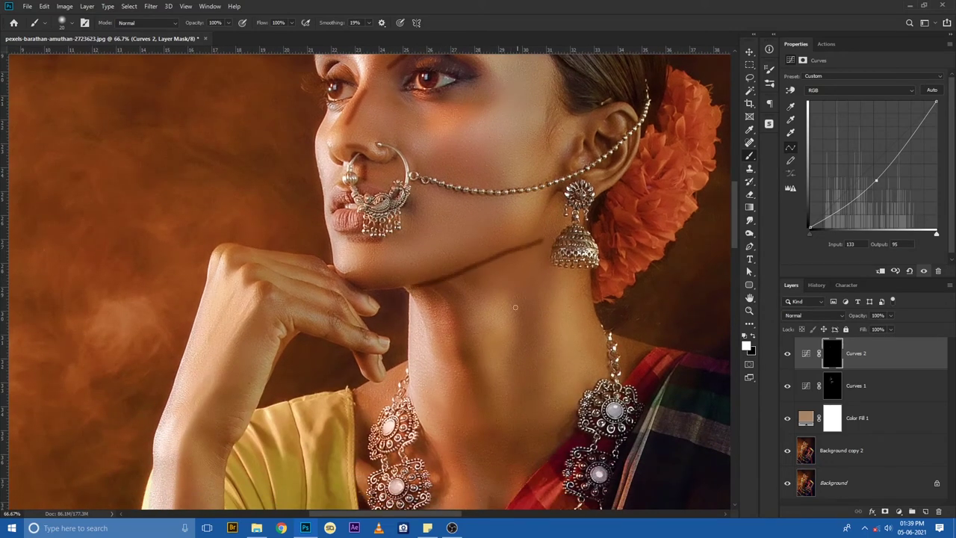
{"action": "left_click_drag", "start_coordinate": [471, 365], "coordinate": [484, 420]}
{"action": "left_click_drag", "start_coordinate": [536, 297], "coordinate": [516, 417]}
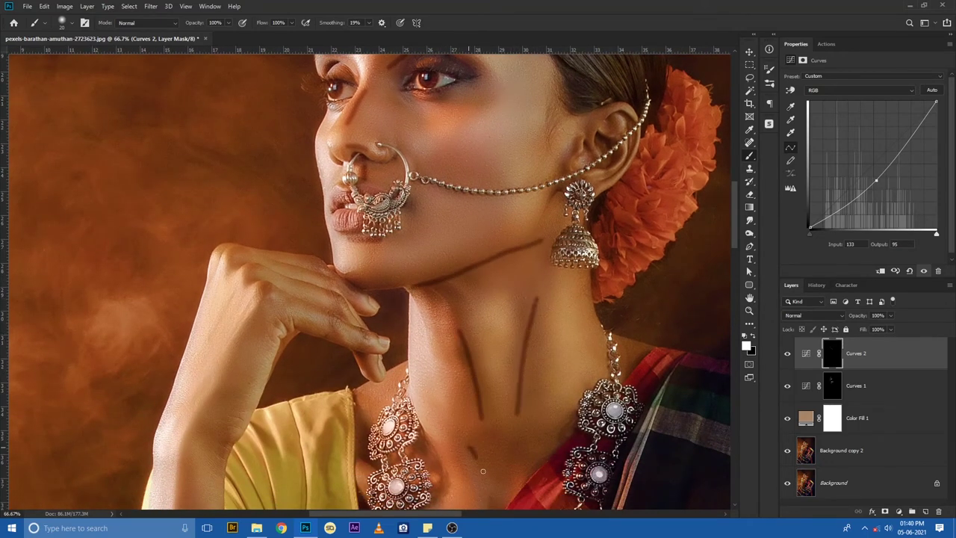
{"action": "left_click_drag", "start_coordinate": [482, 471], "coordinate": [521, 448]}
{"action": "scroll", "coordinate": [525, 415], "scroll_direction": "up", "scroll_amount": 1}
{"action": "scroll", "coordinate": [528, 405], "scroll_direction": "up", "scroll_amount": 2}
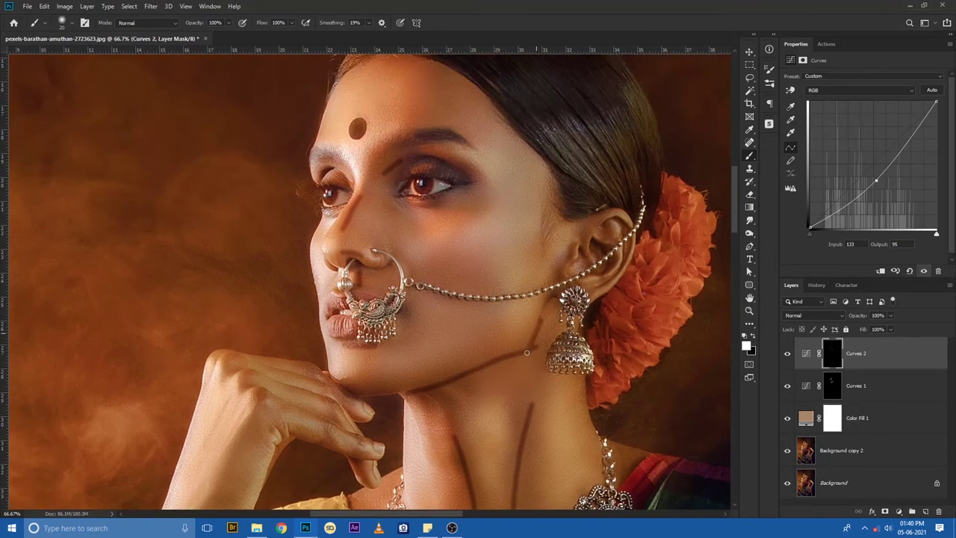
{"action": "left_click", "coordinate": [834, 361]}
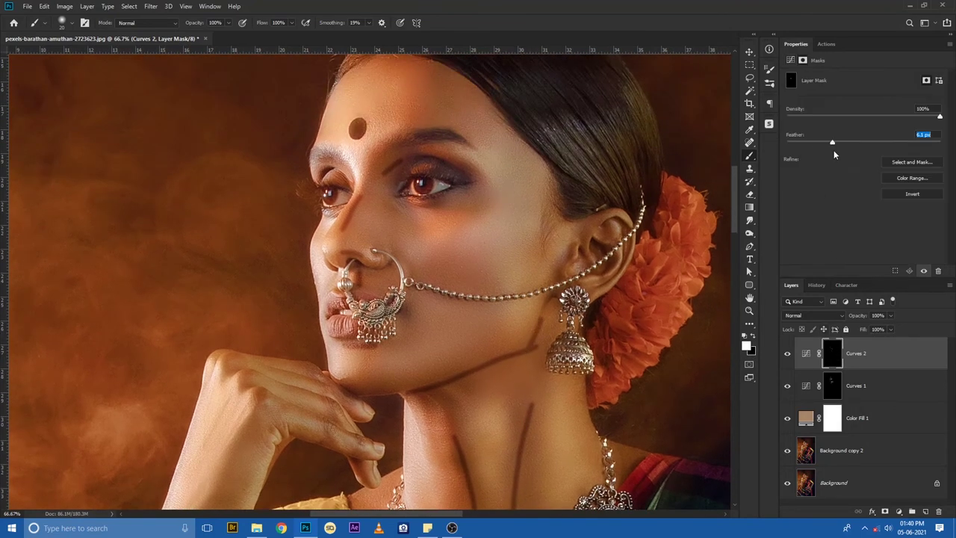
{"action": "left_click_drag", "start_coordinate": [834, 150], "coordinate": [858, 152]}
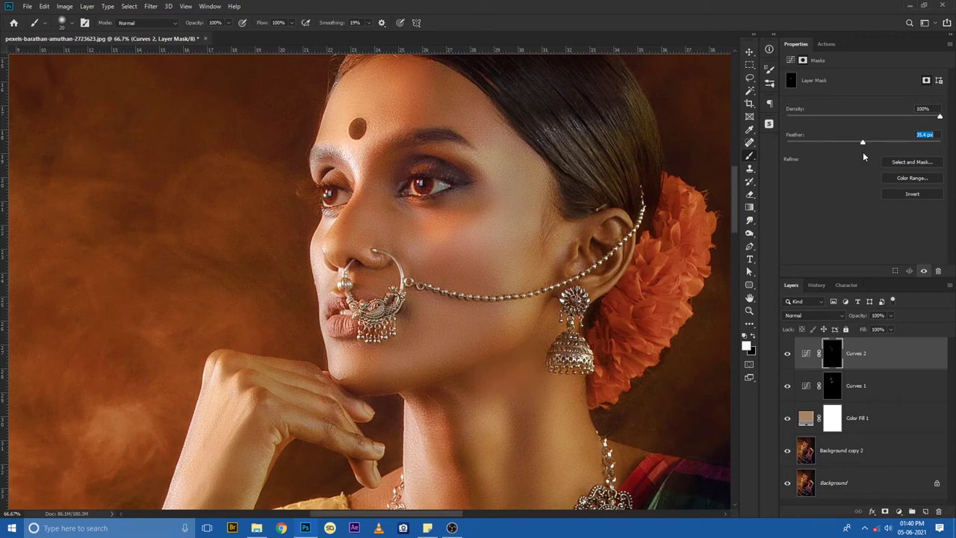
{"action": "key", "text": "Return"}
- Group Curves 1 and Curves 2 into Group 1
{"action": "scroll", "coordinate": [657, 254], "scroll_direction": "up", "scroll_amount": 1}
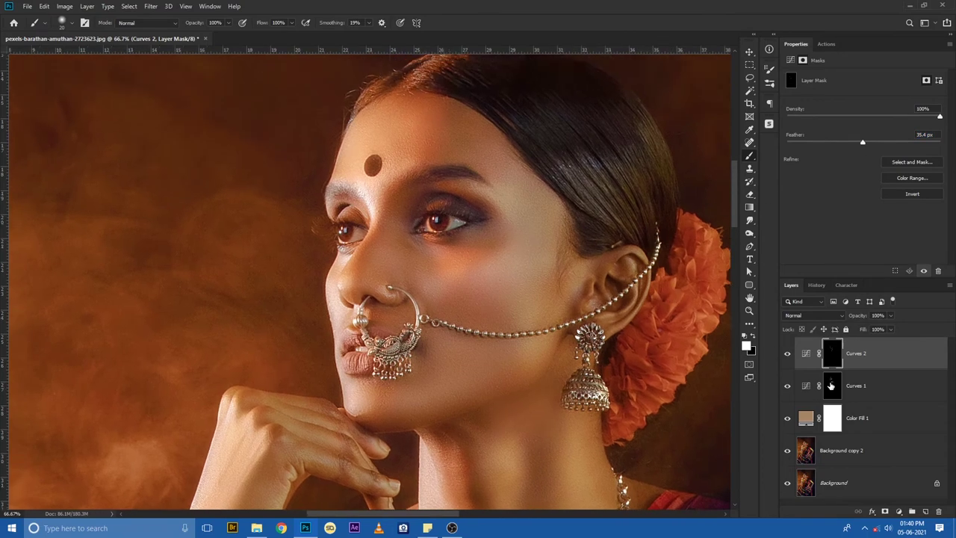
{"action": "left_click", "coordinate": [831, 385]}
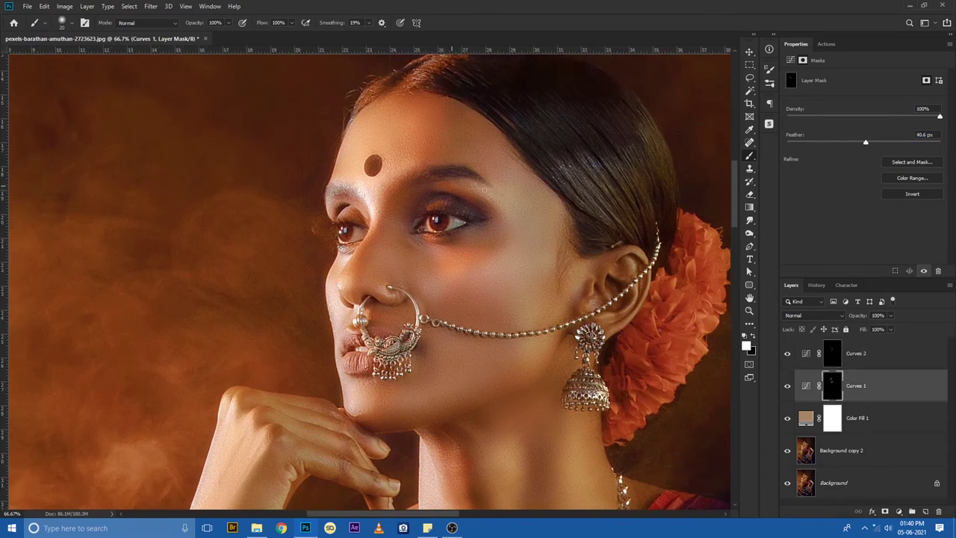
{"action": "left_click", "coordinate": [859, 358], "text": "shift"}
{"action": "left_click_drag", "start_coordinate": [871, 383], "coordinate": [911, 512]}
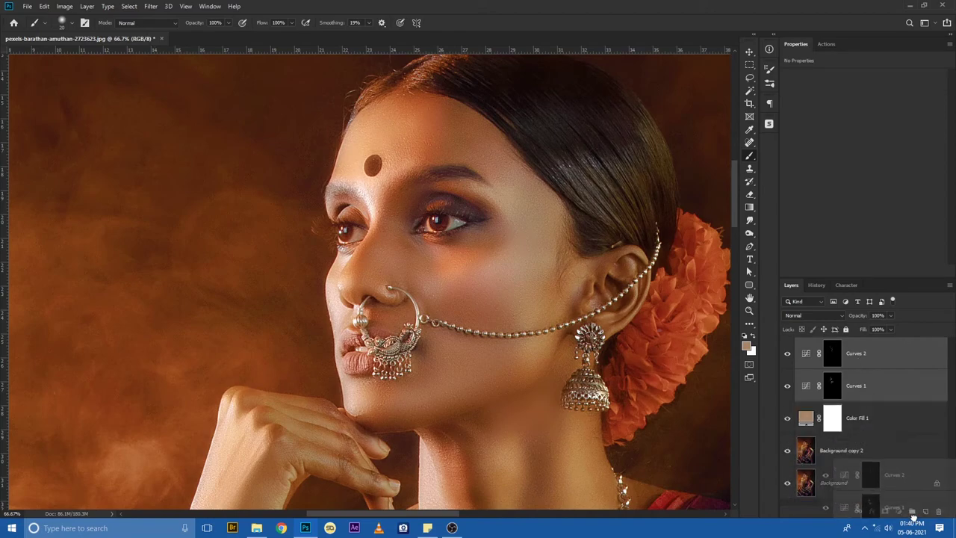
- Compare the portrait with and without dodge and burn, then select Background copy 2
{"action": "key", "text": "ctrl+minus"}
{"action": "key", "text": "ctrl+minus"}
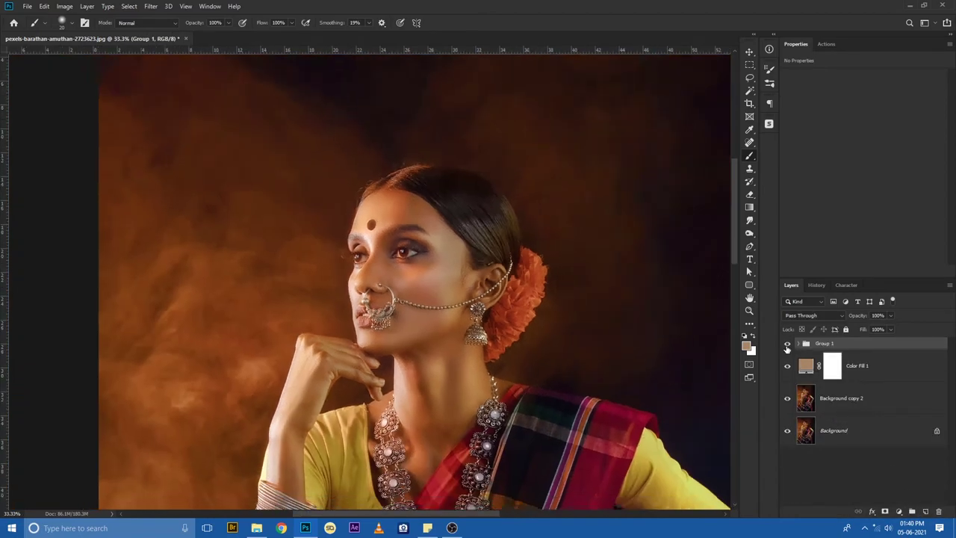
{"action": "key", "text": "ctrl+minus"}
{"action": "key", "text": "ctrl+minus"}
{"action": "left_click", "coordinate": [786, 345]}
{"action": "key", "text": "ctrl+plus"}
{"action": "key", "text": "ctrl+plus"}
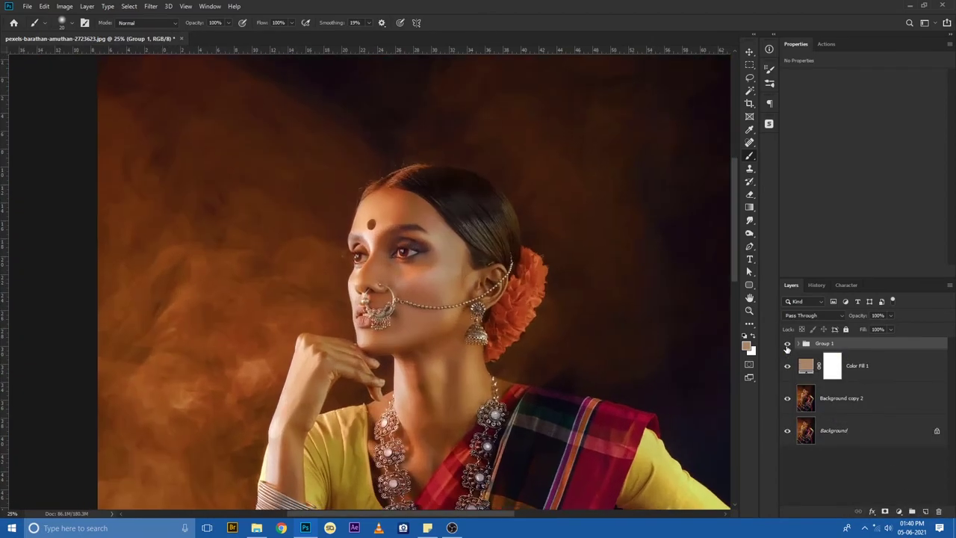
{"action": "left_click", "coordinate": [844, 400]}
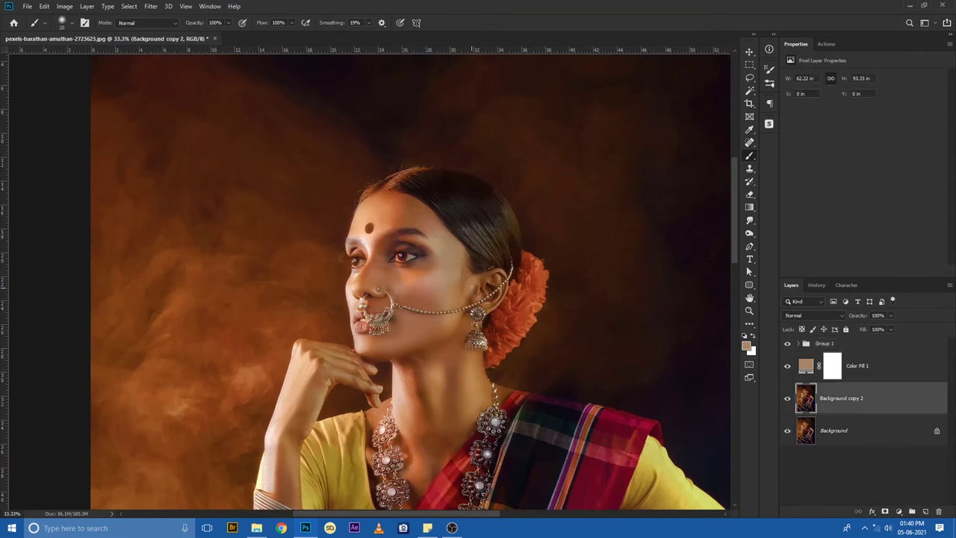
- Lasso a feathered selection over the face and neck skin
{"action": "key", "text": "l"}
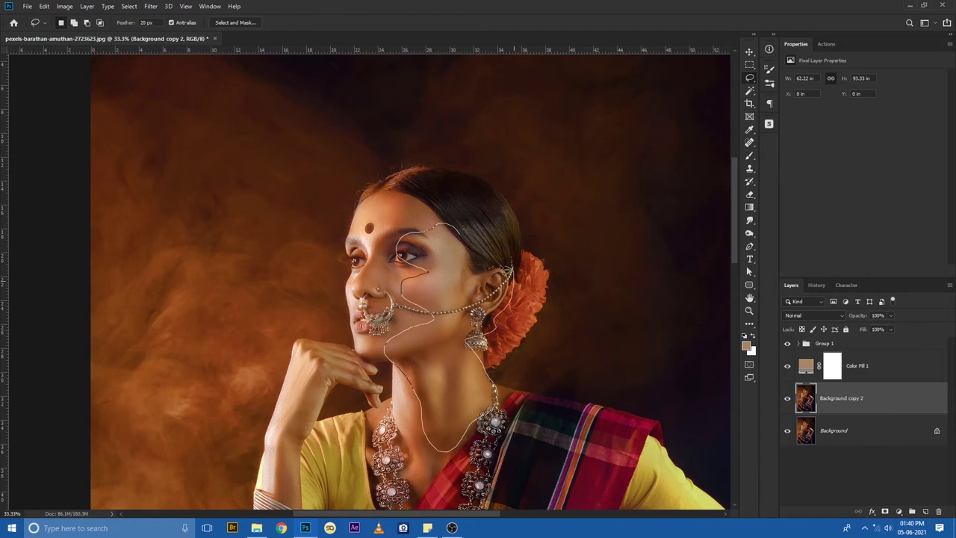
{"action": "left_click_drag", "start_coordinate": [421, 407], "coordinate": [464, 254]}
{"action": "key", "text": "shift+F6"}
{"action": "key", "text": "Return"}
{"action": "key", "text": "shift+F5"}
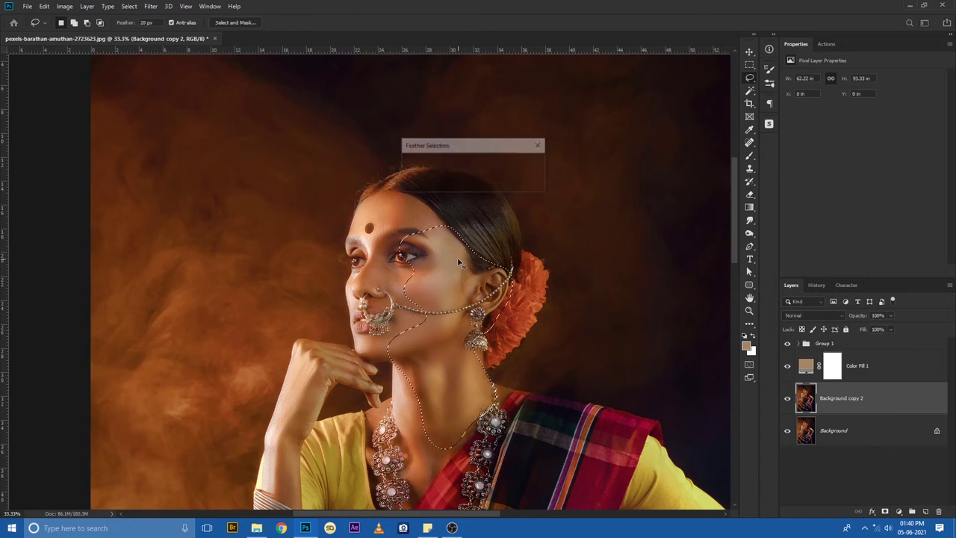
{"action": "key", "text": "Return"}
{"action": "key", "text": "ctrl+d"}
{"action": "key", "text": "ctrl+shift+d"}
- Set Yellows to Hue -9, Saturation -16, Lightness +10 in Hue/Saturation, then deselect
{"action": "key", "text": "ctrl+u"}
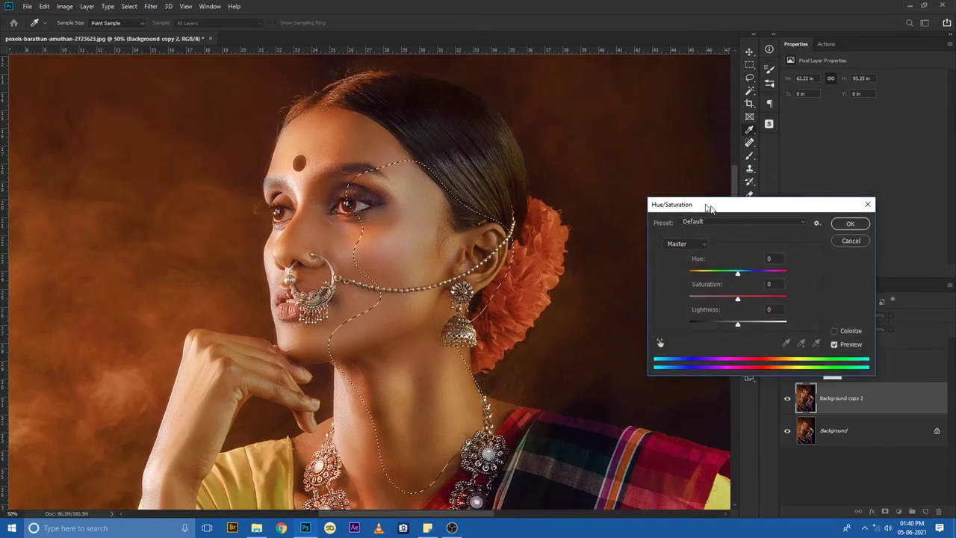
{"action": "left_click", "coordinate": [633, 228]}
{"action": "left_click", "coordinate": [637, 251]}
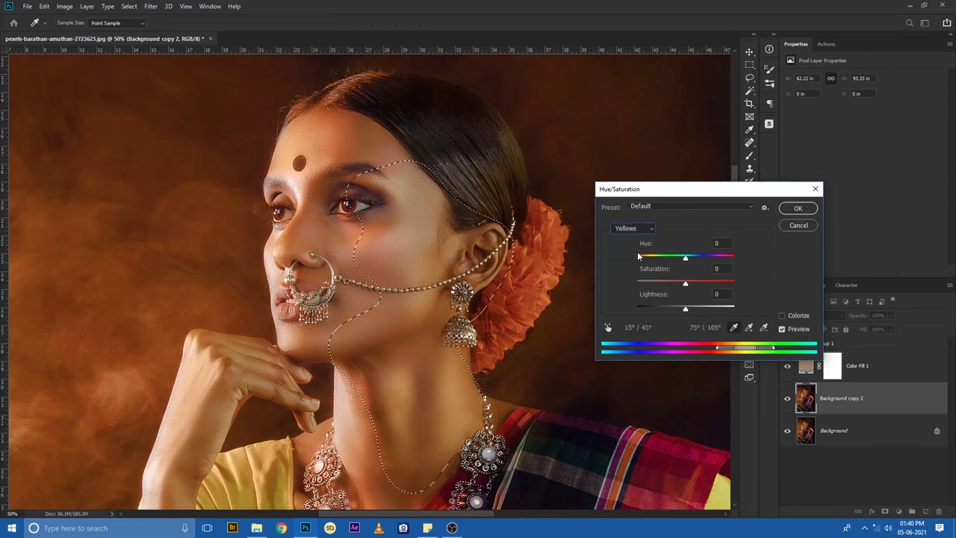
{"action": "mouse_move", "coordinate": [683, 262]}
{"action": "left_mouse_down"}
{"action": "mouse_move", "coordinate": [677, 283]}
{"action": "mouse_move", "coordinate": [679, 259]}
{"action": "left_mouse_up"}
{"action": "left_click_drag", "start_coordinate": [685, 307], "coordinate": [690, 307]}
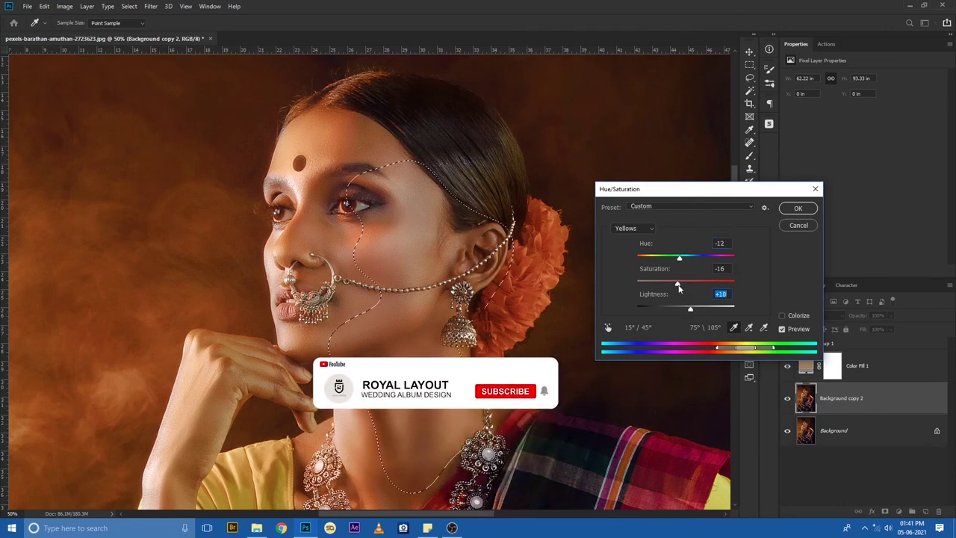
{"action": "left_click_drag", "start_coordinate": [678, 259], "coordinate": [681, 259]}
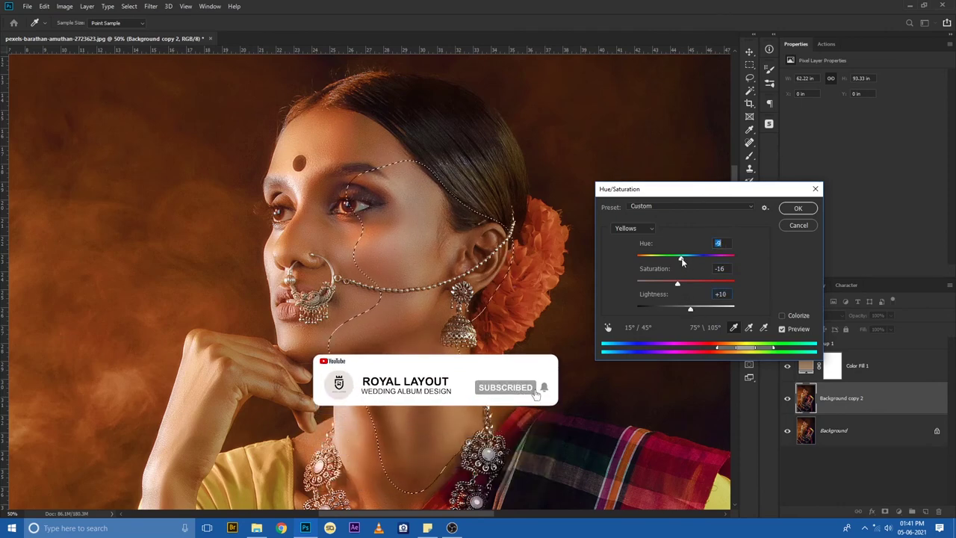
{"action": "left_click", "coordinate": [797, 208]}
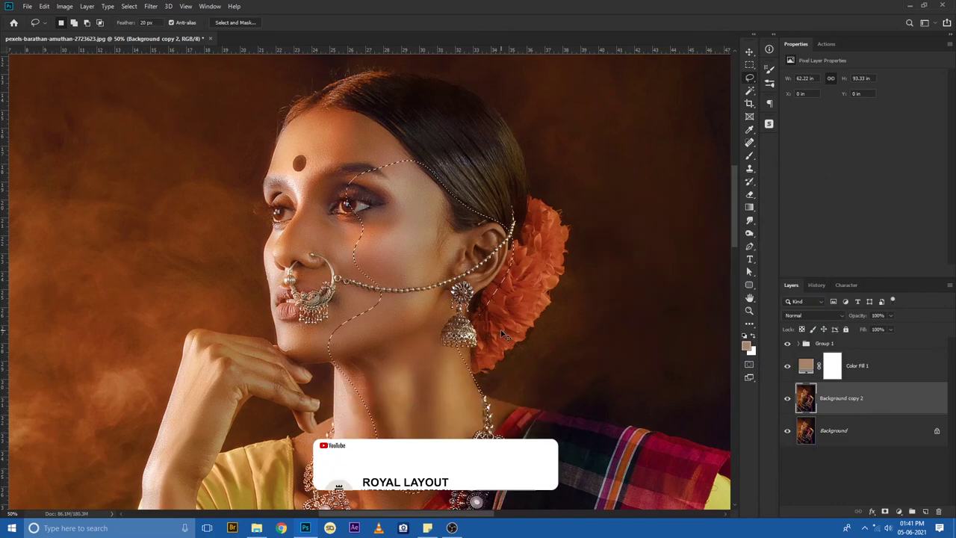
{"action": "key", "text": "ctrl+d"}
- Lasso the raised hand and arm and feather the selection by 32 px
{"action": "key", "text": "v"}
{"action": "key", "text": "ctrl+minus"}
{"action": "key", "text": "ctrl+minus"}
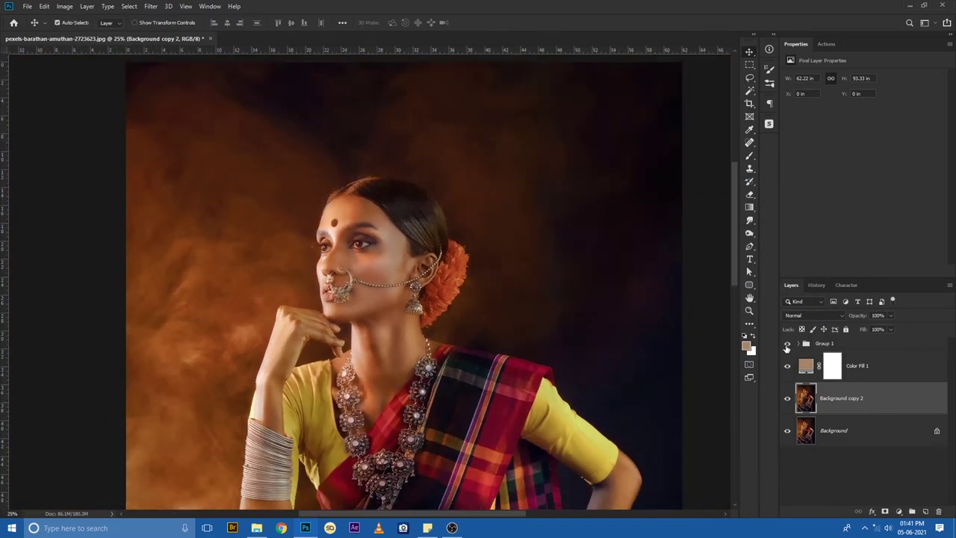
{"action": "key", "text": "ctrl+minus"}
{"action": "left_click_drag", "start_coordinate": [457, 372], "coordinate": [494, 346]}
{"action": "key", "text": "ctrl+plus"}
{"action": "key", "text": "ctrl+plus"}
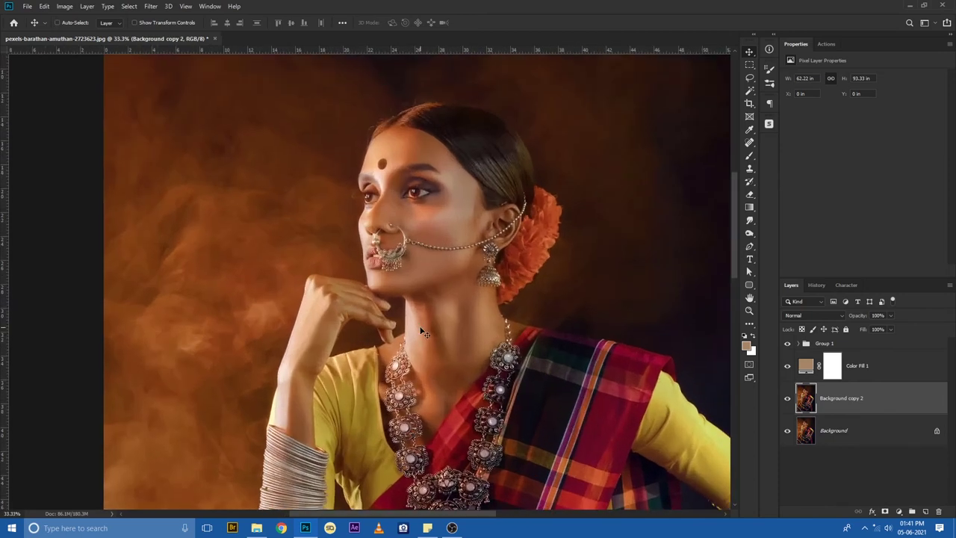
{"action": "key", "text": "l"}
{"action": "left_click_drag", "start_coordinate": [294, 332], "coordinate": [314, 279]}
{"action": "key", "text": "shift+F6"}
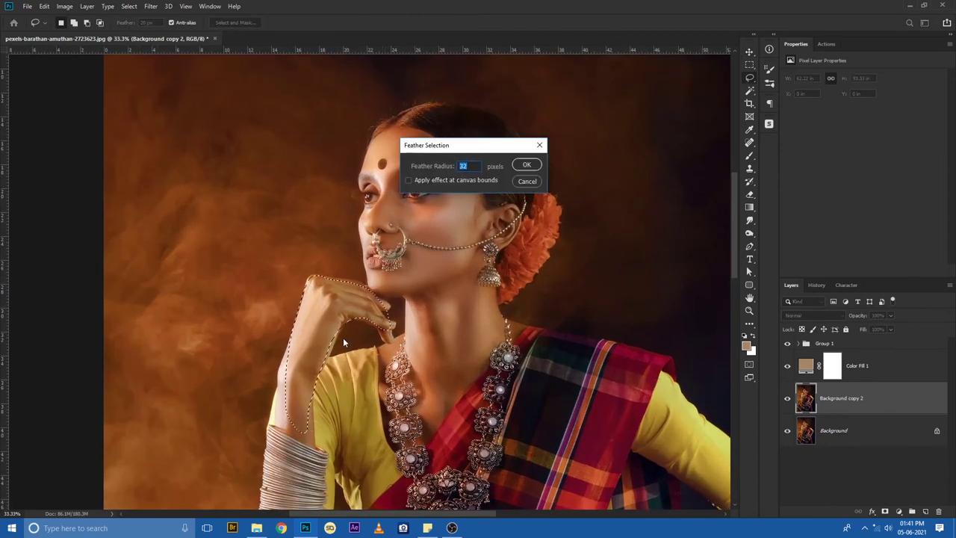
{"action": "key", "text": "Return"}
- Shift the hand's Yellows to Hue -9, Saturation -7, Lightness +14, then deselect
{"action": "key", "text": "ctrl+u"}
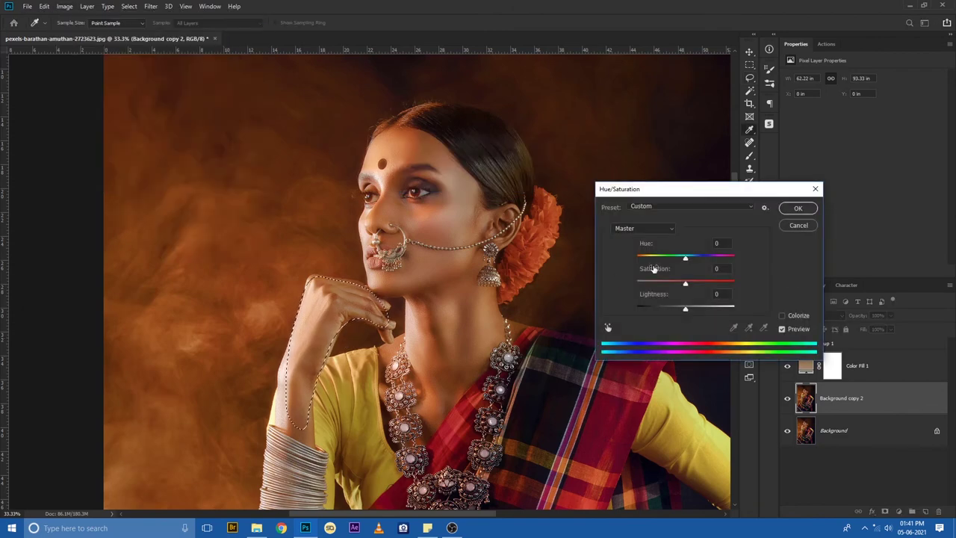
{"action": "left_click", "coordinate": [640, 228]}
{"action": "left_click", "coordinate": [638, 258]}
{"action": "left_click_drag", "start_coordinate": [685, 257], "coordinate": [693, 312]}
{"action": "key", "text": "Return"}
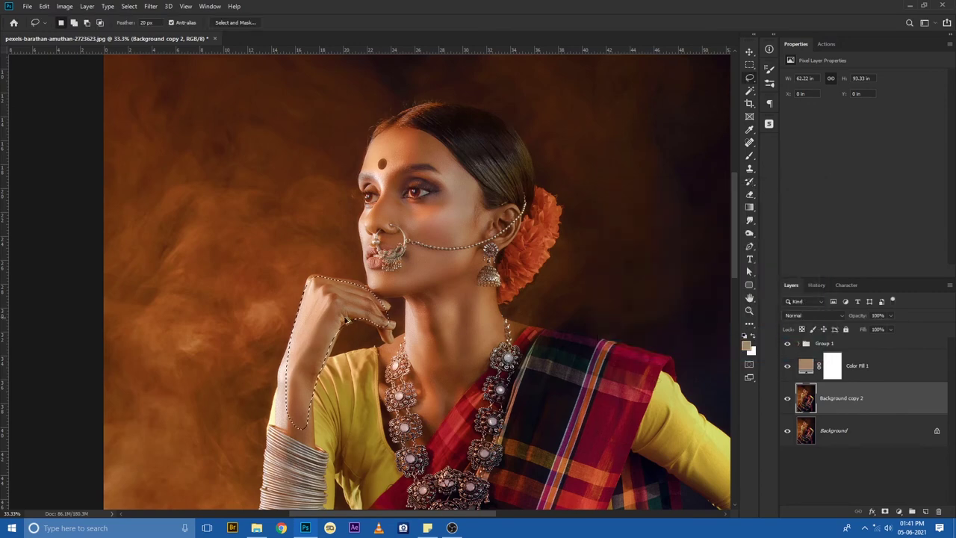
{"action": "key", "text": "ctrl+d"}
- Apply the same Yellows Hue/Saturation correction to the forearm below the bangles
{"action": "scroll", "coordinate": [358, 340], "scroll_direction": "down", "scroll_amount": 5}
{"action": "left_click_drag", "start_coordinate": [270, 366], "coordinate": [318, 360]}
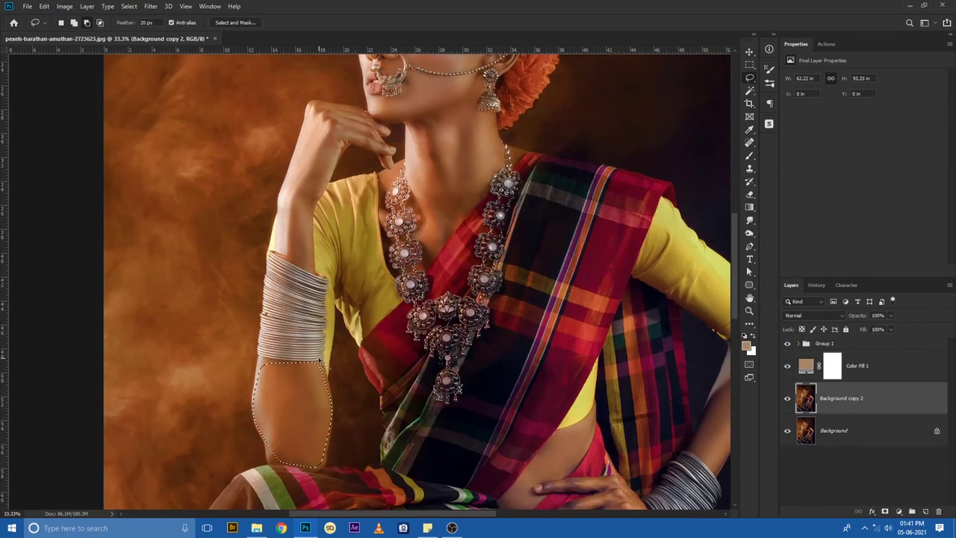
{"action": "key", "text": "ctrl+u"}
{"action": "key", "text": "Return"}
{"action": "left_click_drag", "start_coordinate": [409, 216], "coordinate": [404, 302]}
{"action": "key", "text": "v"}
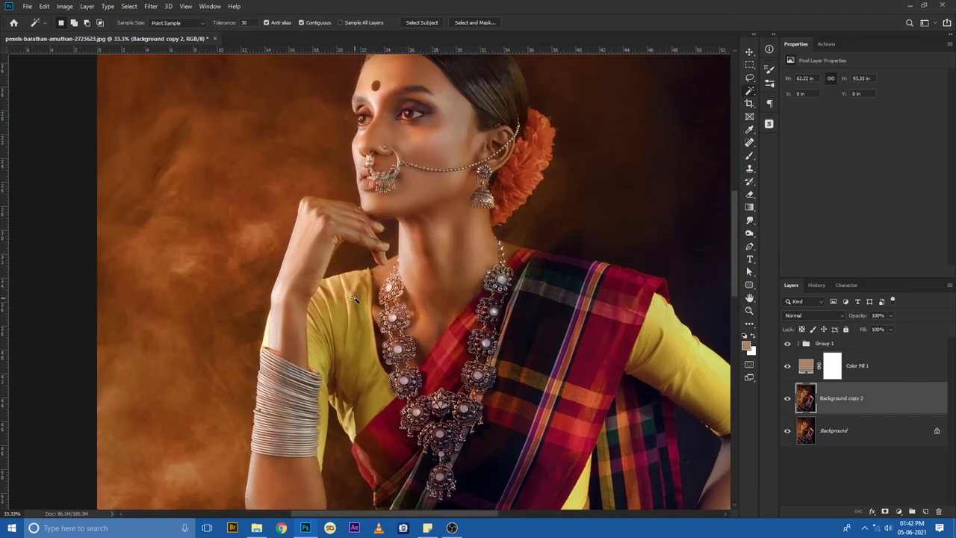
{"action": "key", "text": "ctrl+minus"}
{"action": "key", "text": "ctrl+minus"}
{"action": "key", "text": "ctrl+minus"}
- Merge Group 1, Color Fill 1 and Background copy 2, then merge down into Background
{"action": "key", "text": "ctrl+plus"}
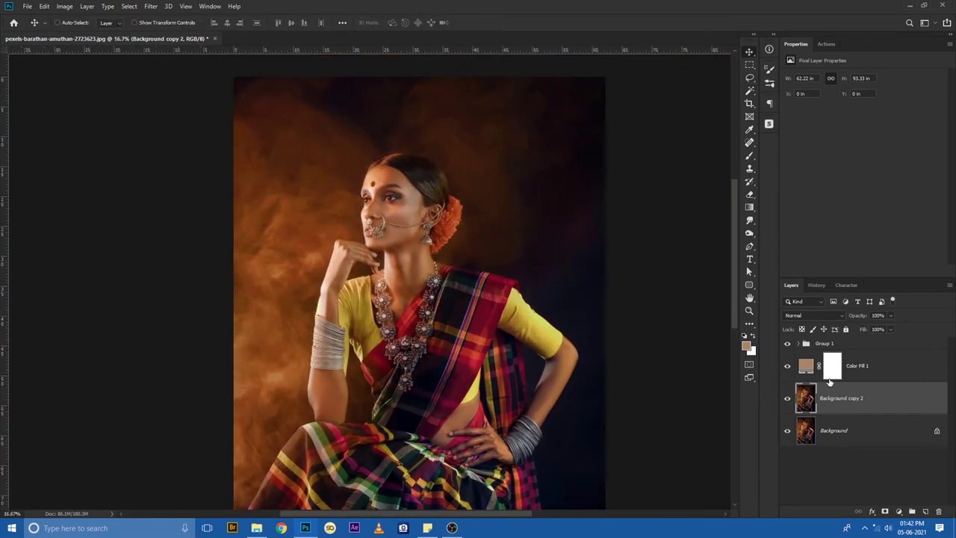
{"action": "left_click", "coordinate": [787, 345], "text": "shift"}
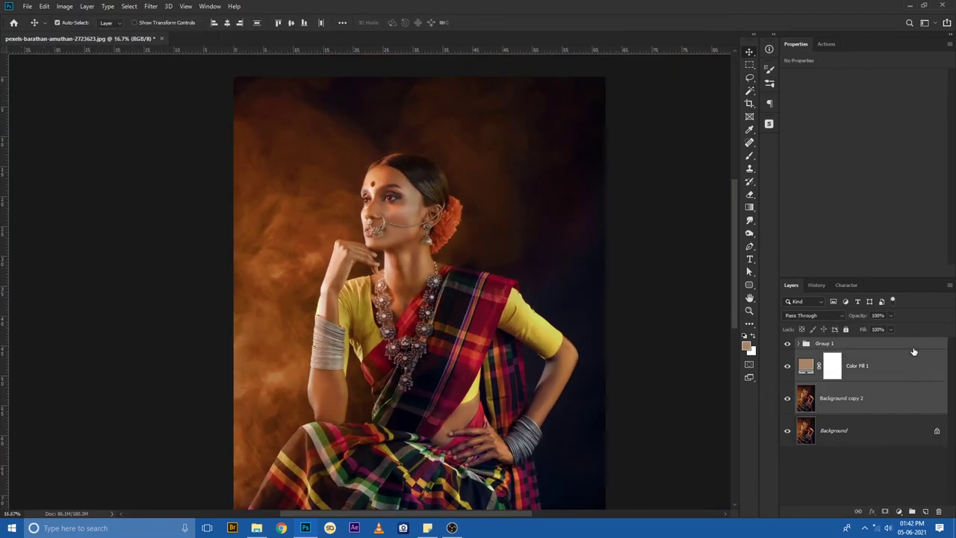
{"action": "key", "text": "ctrl+e"}
{"action": "key", "text": "ctrl+e"}
{"action": "left_click", "coordinate": [817, 285]}
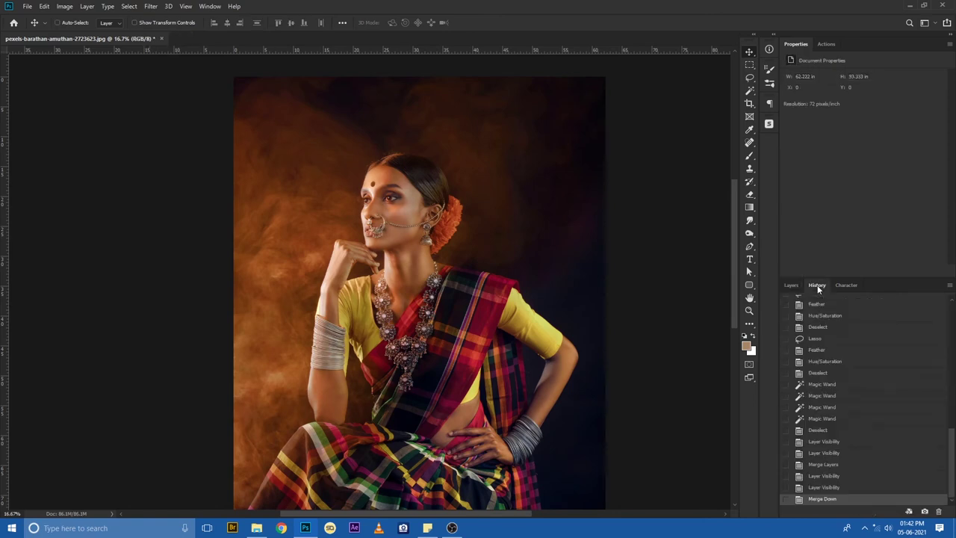
- Compare against the original History snapshot, then return to the Merge Down state
{"action": "mouse_move", "coordinate": [950, 465]}
{"action": "left_mouse_down"}
{"action": "mouse_move", "coordinate": [949, 308]}
{"action": "mouse_move", "coordinate": [848, 512]}
{"action": "left_mouse_up"}
{"action": "left_click", "coordinate": [855, 304]}
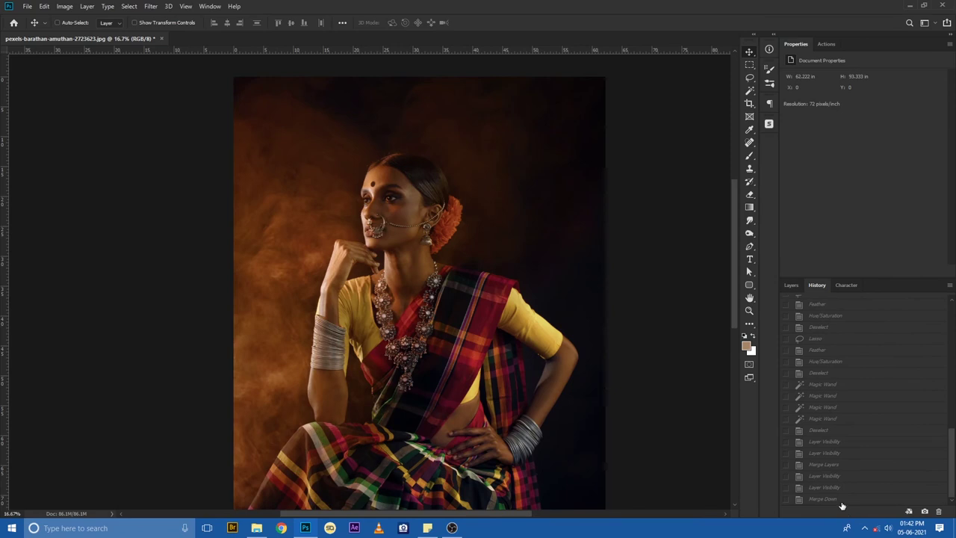
{"action": "left_click", "coordinate": [841, 502]}
{"action": "key", "text": "ctrl+minus"}
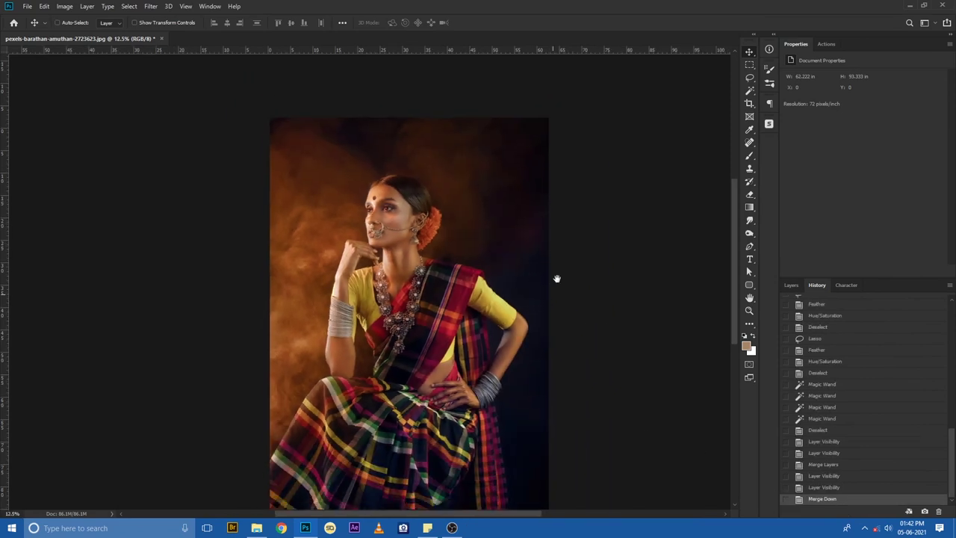
{"action": "key", "text": "ctrl+minus"}
{"action": "left_click", "coordinate": [790, 284]}
- In the Camera Raw Filter, set Texture +22, Clarity +8 and Orange luminance +12
{"action": "left_click", "coordinate": [151, 7]}
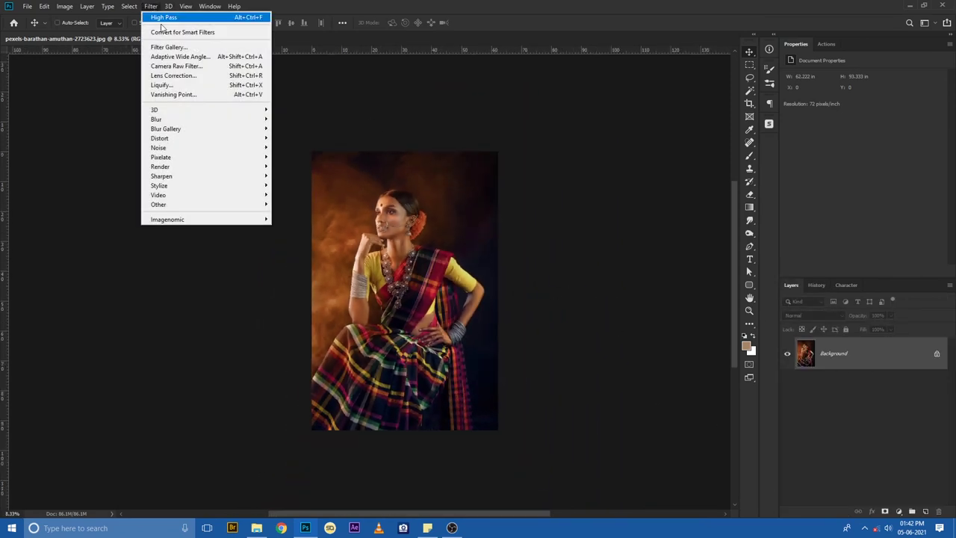
{"action": "left_click", "coordinate": [191, 67]}
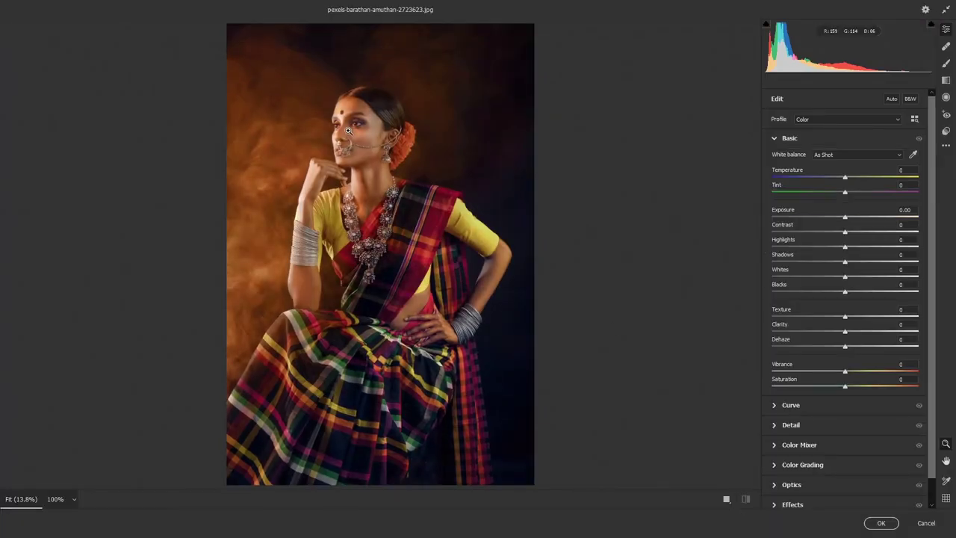
{"action": "left_click", "coordinate": [346, 133]}
{"action": "mouse_move", "coordinate": [843, 317]}
{"action": "left_mouse_down"}
{"action": "mouse_move", "coordinate": [860, 317]}
{"action": "mouse_move", "coordinate": [851, 330]}
{"action": "left_mouse_up"}
{"action": "left_click_drag", "start_coordinate": [724, 344], "coordinate": [652, 326]}
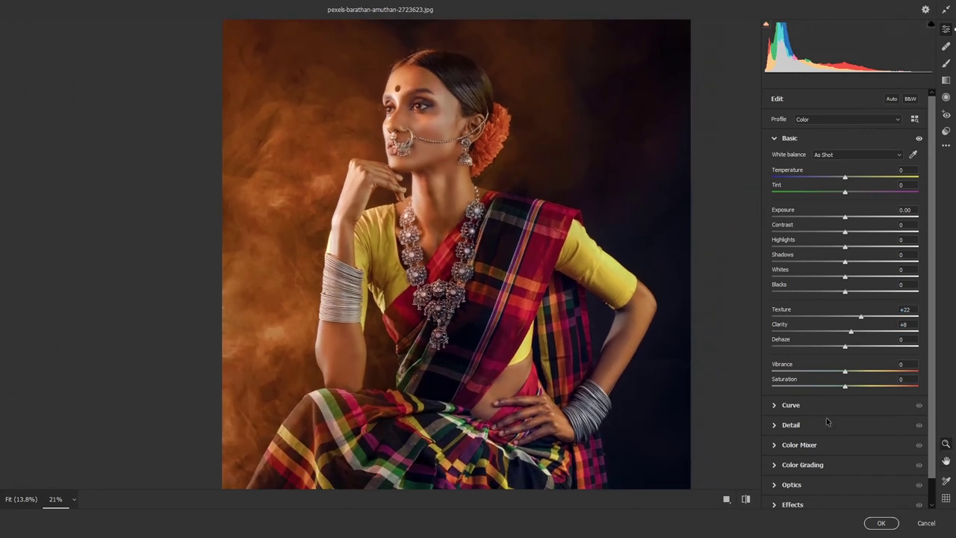
{"action": "left_click", "coordinate": [829, 444]}
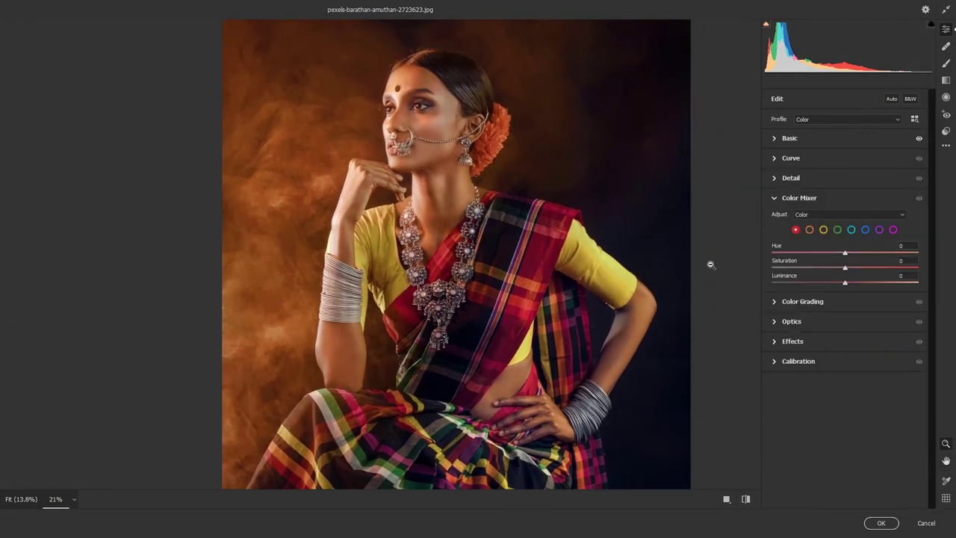
{"action": "left_click", "coordinate": [812, 233]}
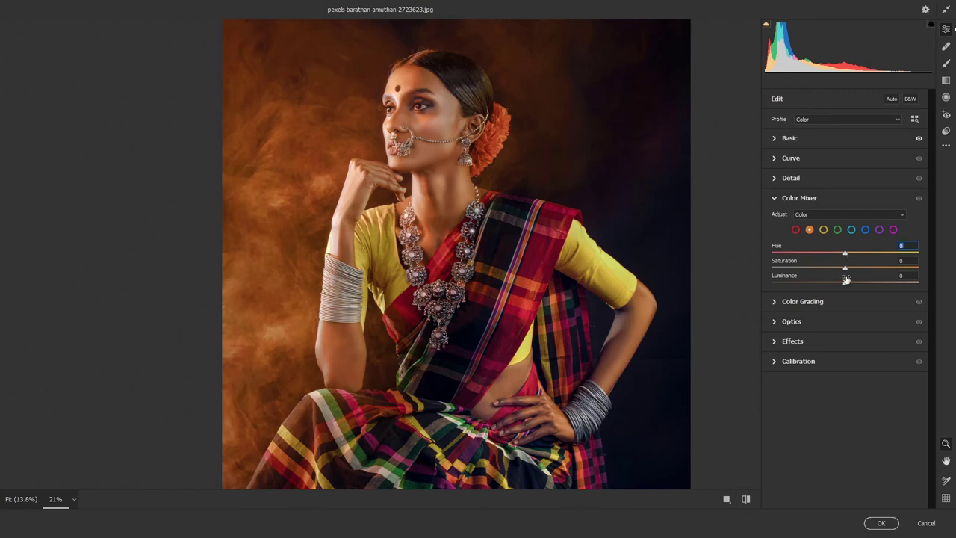
{"action": "left_click_drag", "start_coordinate": [845, 282], "coordinate": [853, 284]}
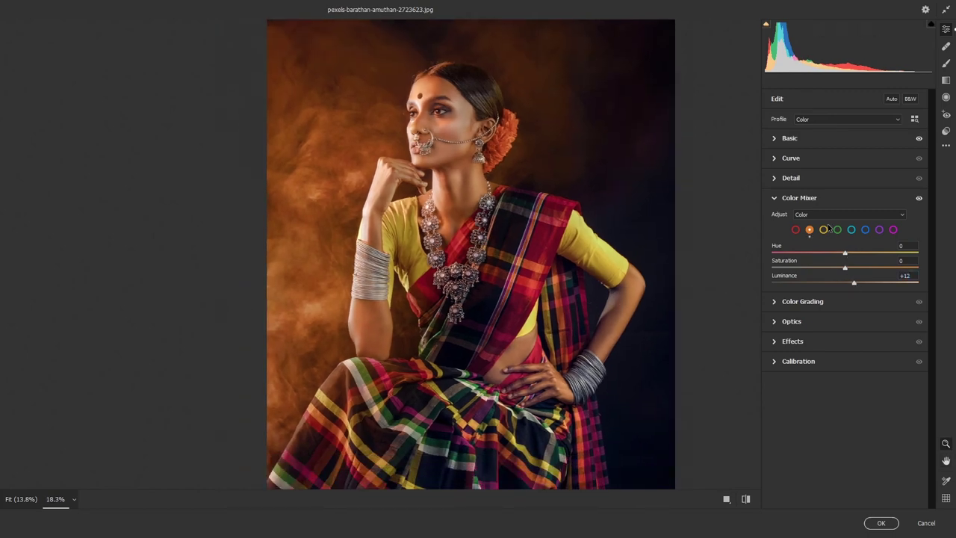
- Add a -37 vignette (Midpoint 52, Roundness +35, Feather 50) and nudge Tint to +9
{"action": "left_click", "coordinate": [807, 337]}
{"action": "left_click_drag", "start_coordinate": [842, 329], "coordinate": [824, 339]}
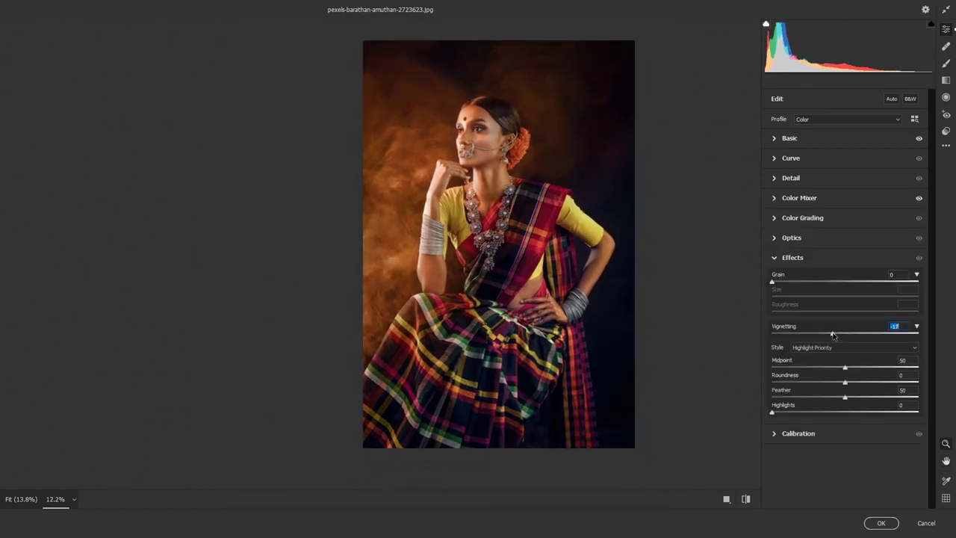
{"action": "left_click_drag", "start_coordinate": [844, 397], "coordinate": [735, 389]}
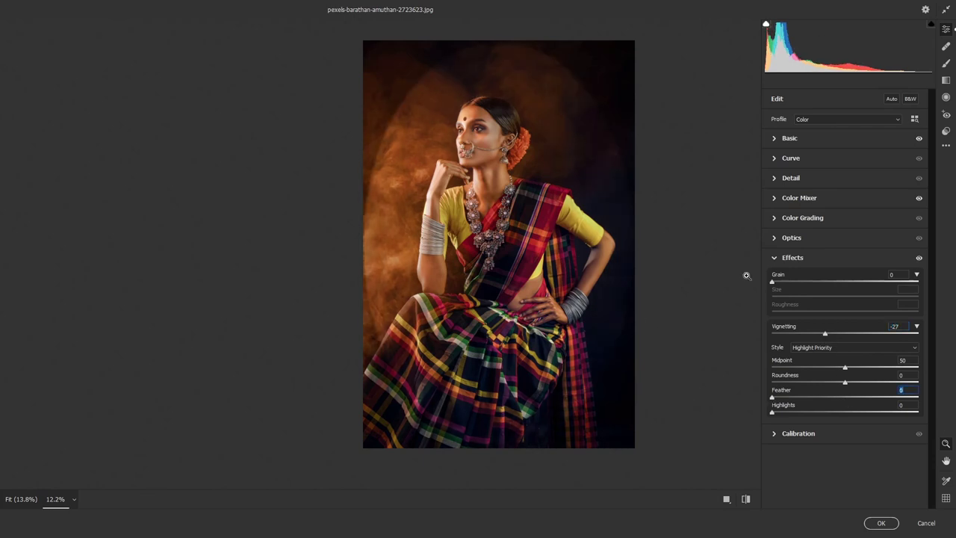
{"action": "left_click_drag", "start_coordinate": [825, 336], "coordinate": [819, 336]}
{"action": "left_click_drag", "start_coordinate": [845, 367], "coordinate": [870, 383]}
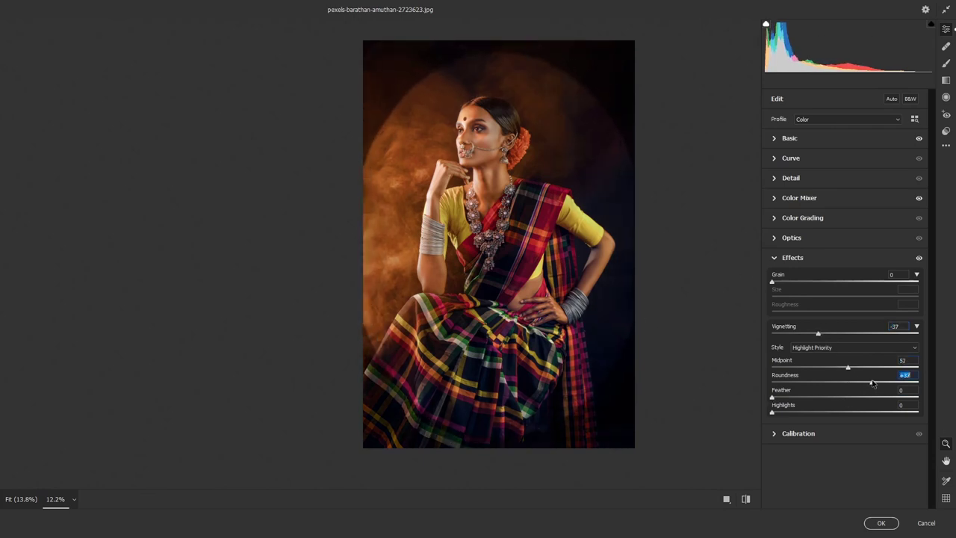
{"action": "left_click", "coordinate": [847, 367]}
{"action": "left_click_drag", "start_coordinate": [772, 398], "coordinate": [842, 395]}
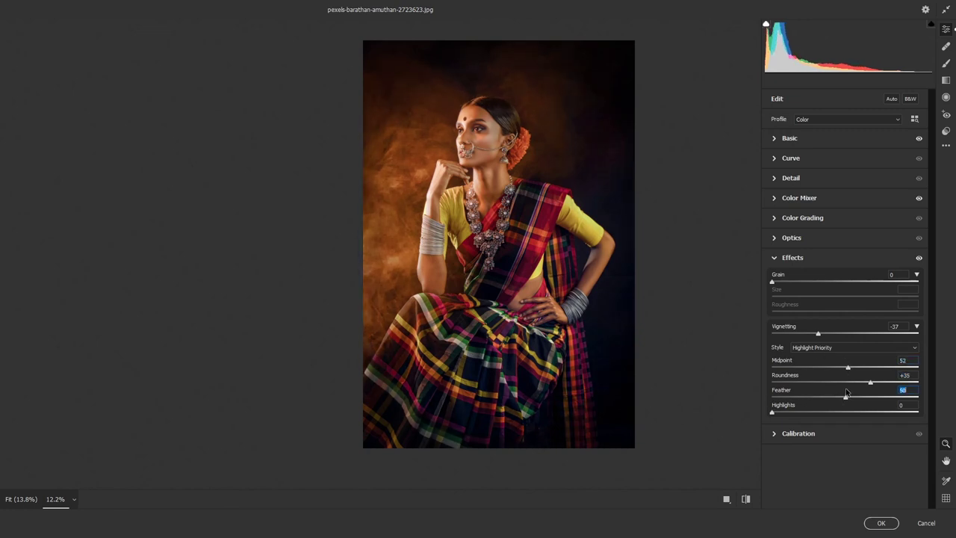
{"action": "left_click", "coordinate": [789, 138]}
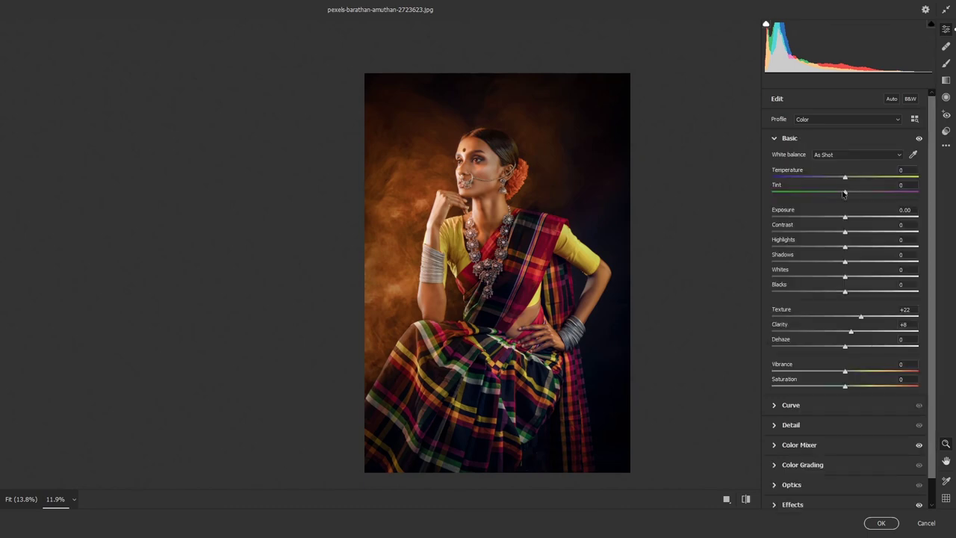
{"action": "left_click_drag", "start_coordinate": [843, 194], "coordinate": [847, 194]}
- Confirm the Camera Raw edits and zoom in to review the finished portrait
{"action": "left_click", "coordinate": [881, 522]}
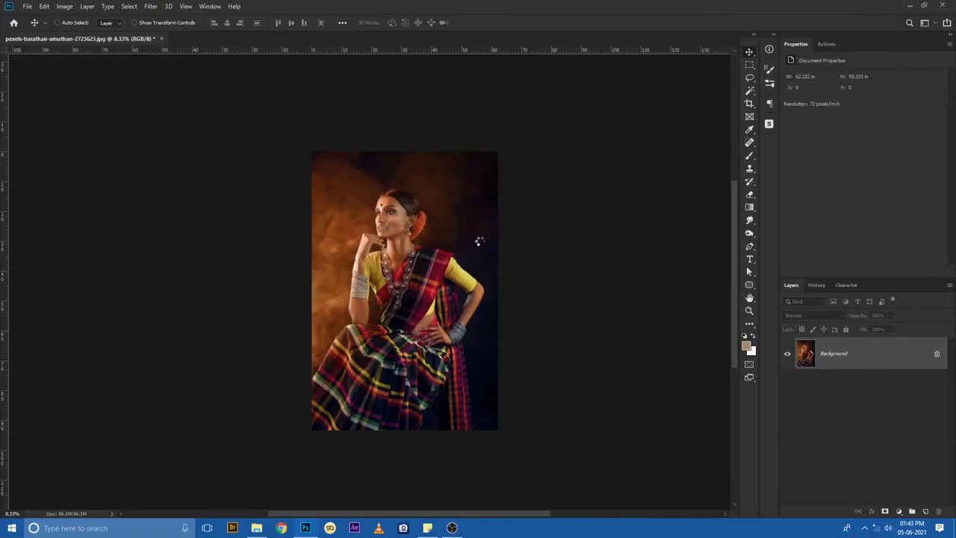
{"action": "key", "text": "ctrl+plus"}
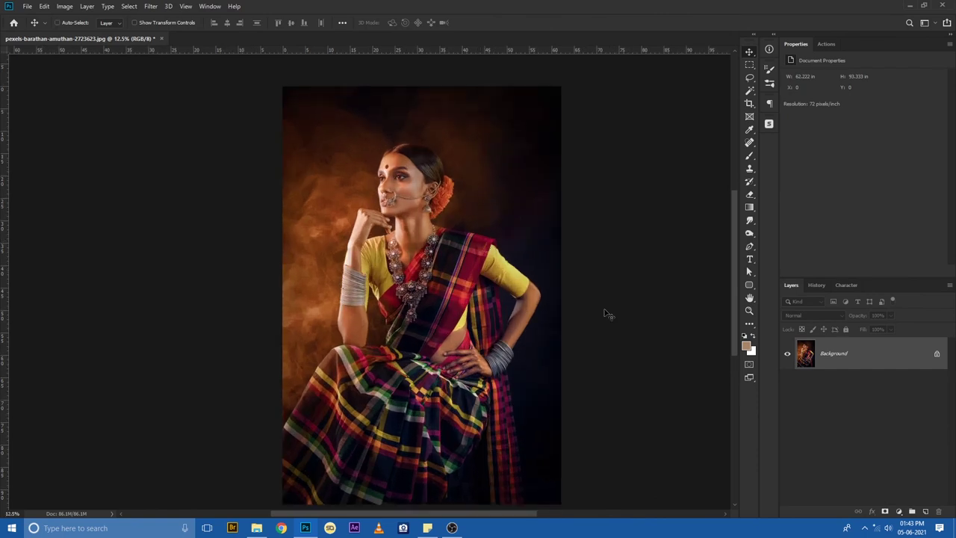
{"action": "left_click_drag", "start_coordinate": [580, 277], "coordinate": [581, 274]}
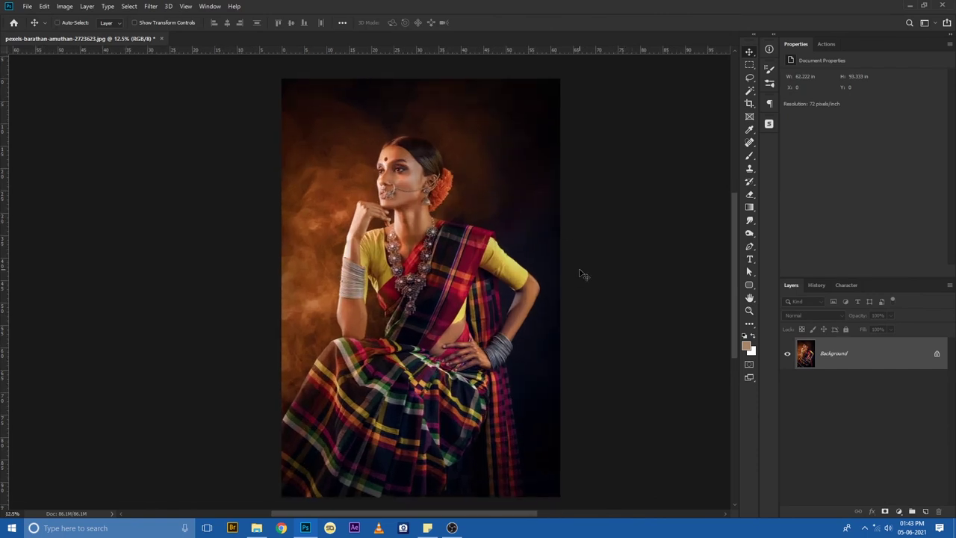